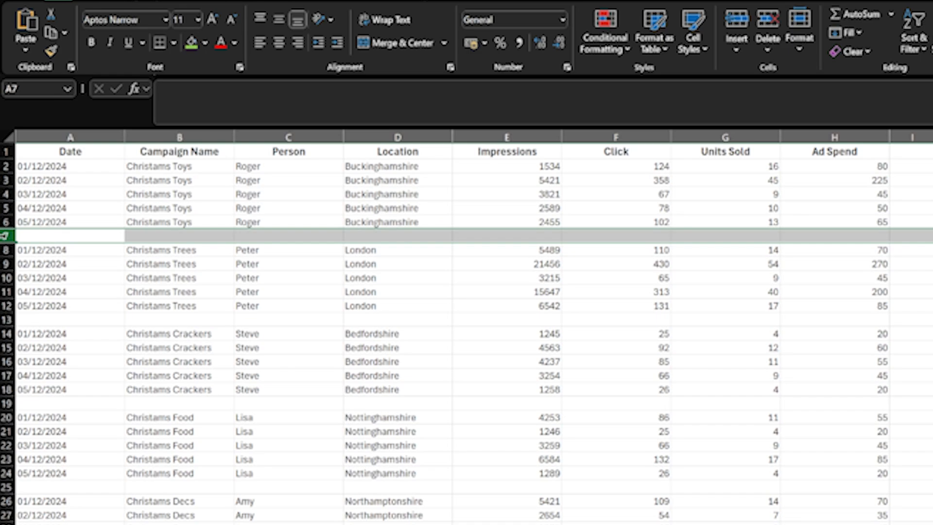
Try to delete the blank row 7 on its own, then select cell A7
right_click(6, 236)
click(85, 405)
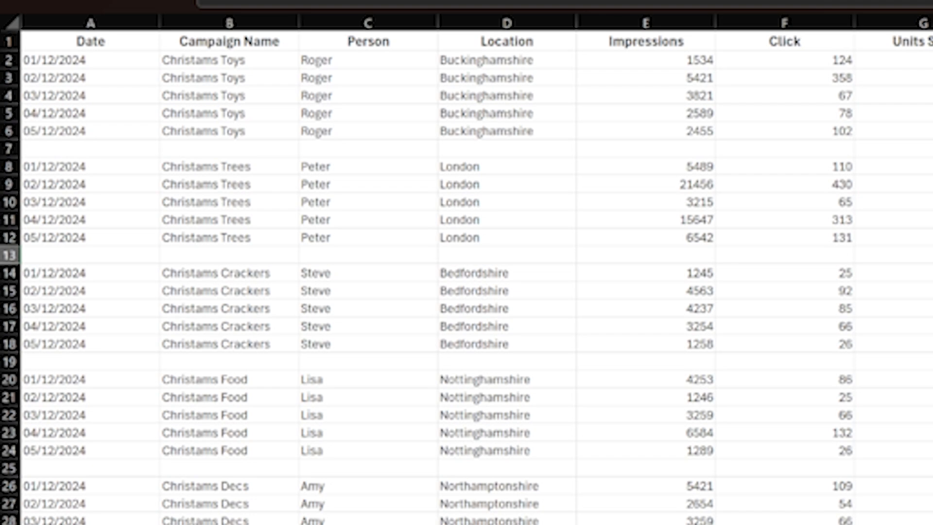
click(154, 147)
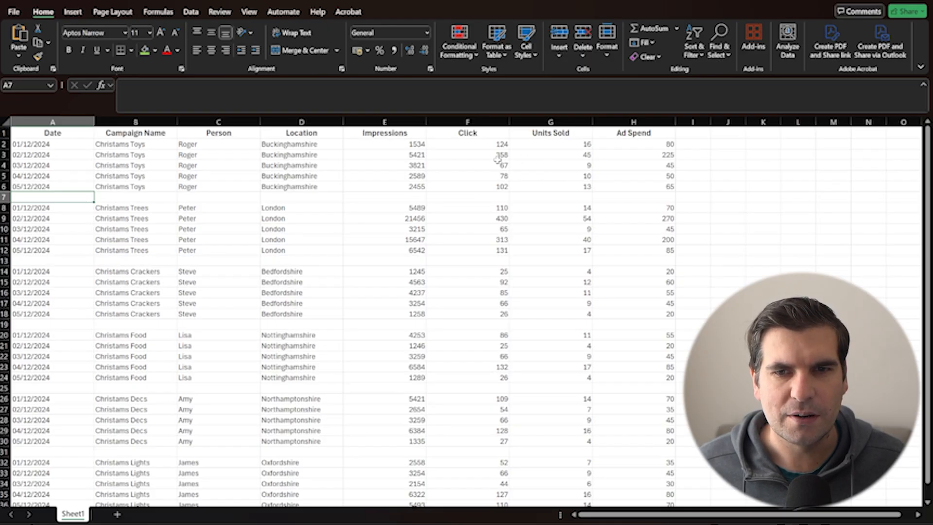
Clear the Units Sold values in cells G3 and G4
drag(547, 155, 548, 166)
key(Delete)
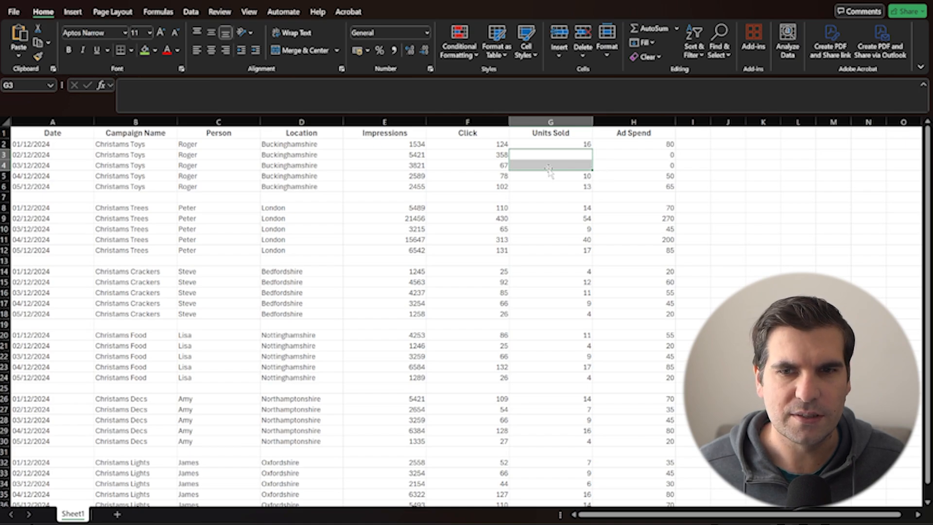
click(641, 175)
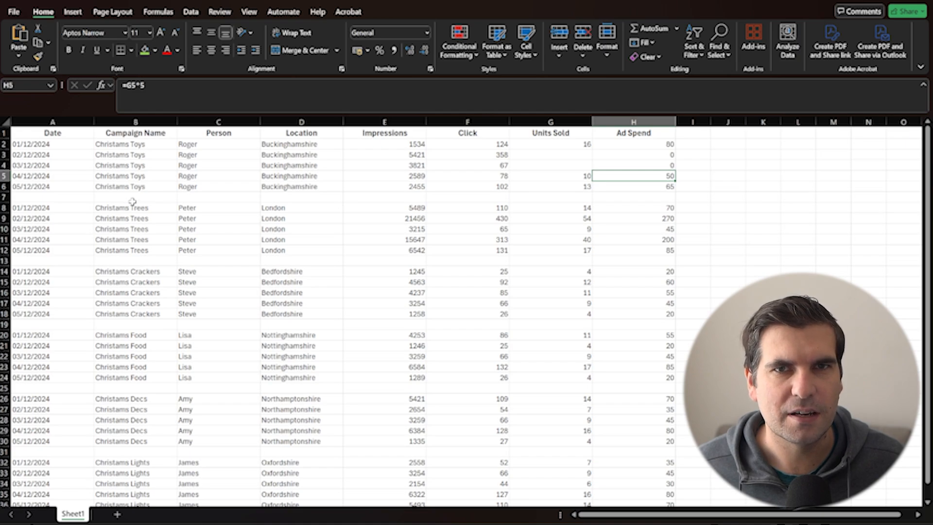
Select the Date column's data from its last entry in A36 up to the header in A1
click(52, 122)
click(47, 282)
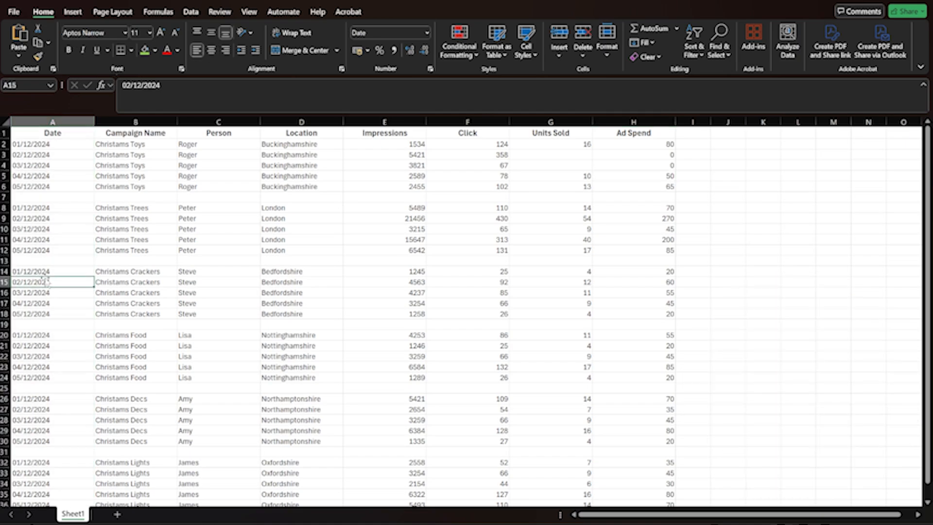
scroll(47, 281, down, 10)
scroll(47, 280, up, 4)
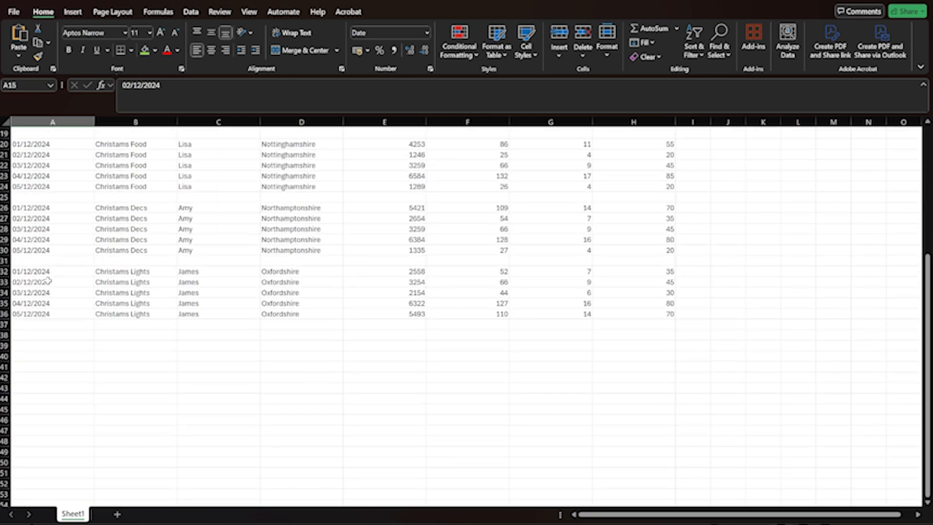
click(43, 313)
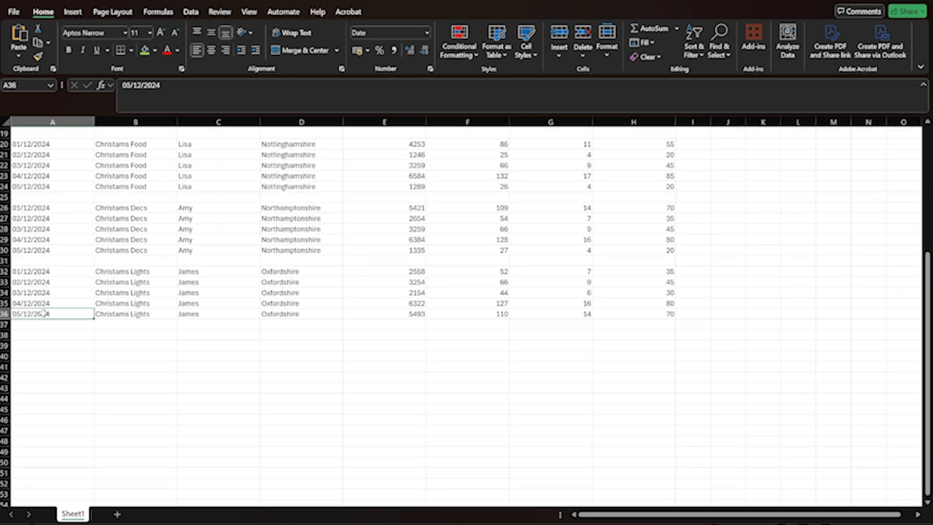
key(ctrl+shift+Home)
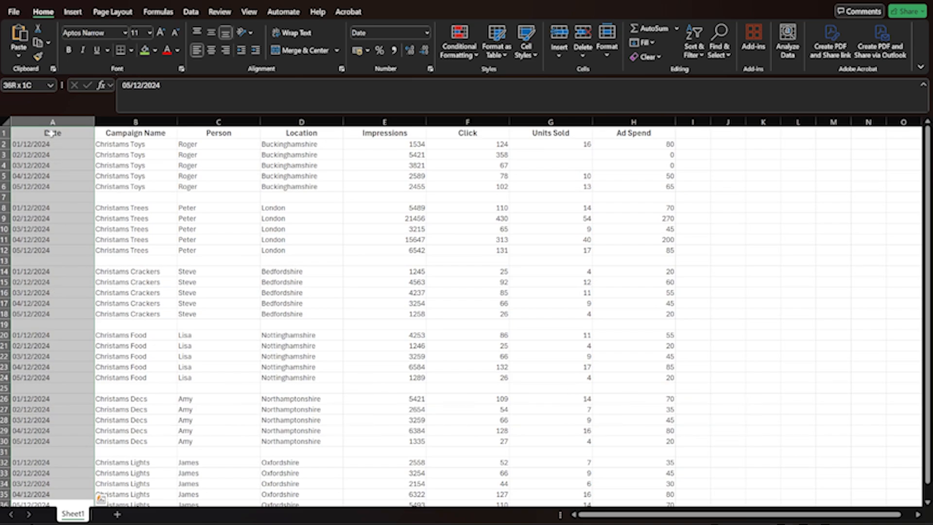
Extend a selection cell by cell from the empty cell A37 up to the Date header in A1
scroll(67, 264, down, 7)
click(56, 293)
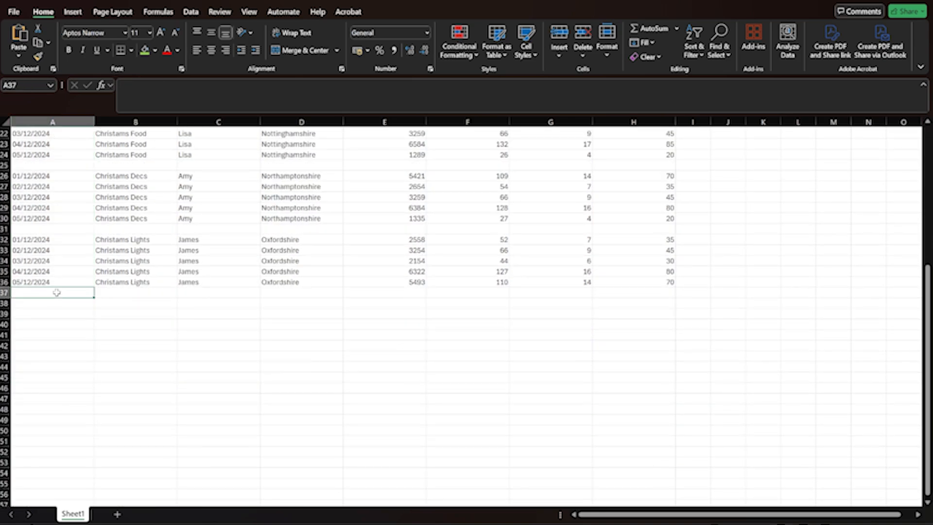
key(shift+Up)
key(shift+Up)
key(shift+Up)
key(shift+Up)
key(shift+Up)
key(shift+Up)
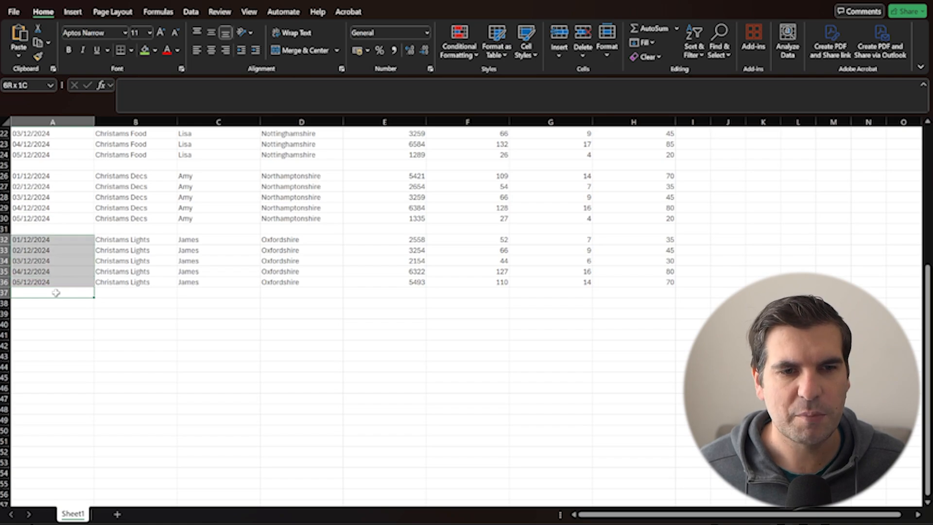
key(shift+Up)
key(shift+Up)
key(shift+Up)
key(shift+Up)
key(shift+Up)
key(shift+Up)
key(shift+Up)
key(shift+Up)
key(shift+Up)
key(shift+Up)
key(shift+Up)
key(shift+Up)
key(shift+Up)
key(shift+Up)
key(shift+Up)
key(shift+Up)
key(shift+Up)
key(shift+Up)
key(shift+Up)
key(shift+Up)
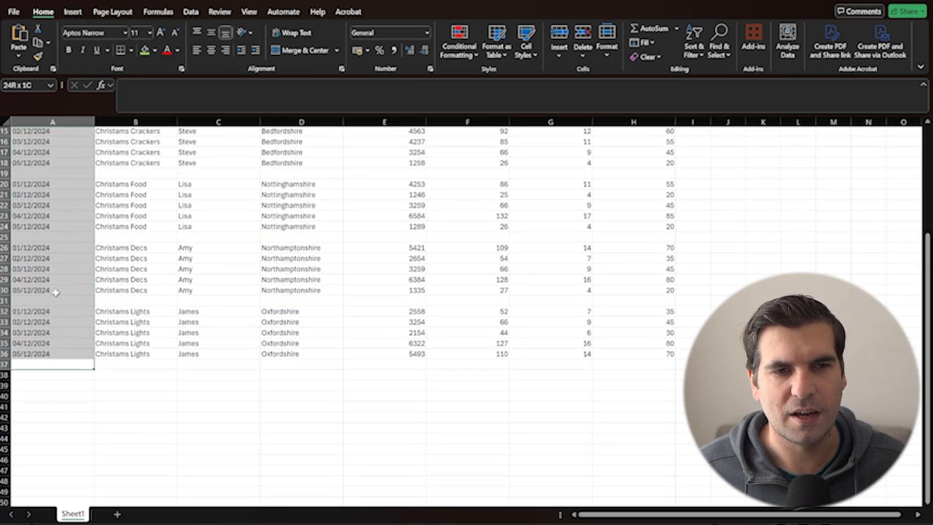
key(shift+Up)
key(shift+Up)
key(shift+Up)
key(shift+Up)
key(shift+Up)
key(shift+Up)
key(shift+Up)
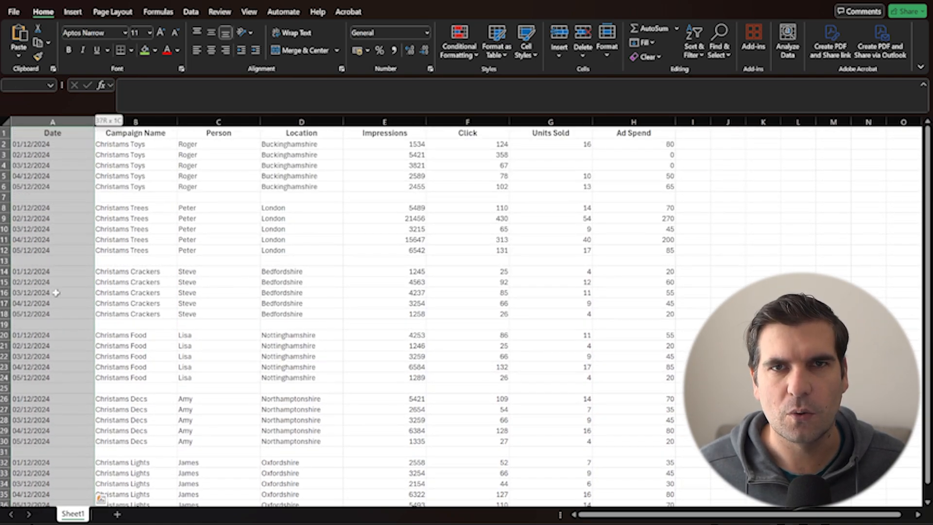
Select the Date column range from the empty cell A37 up to A1 in one go
click(52, 286)
scroll(46, 292, down, 7)
click(43, 291)
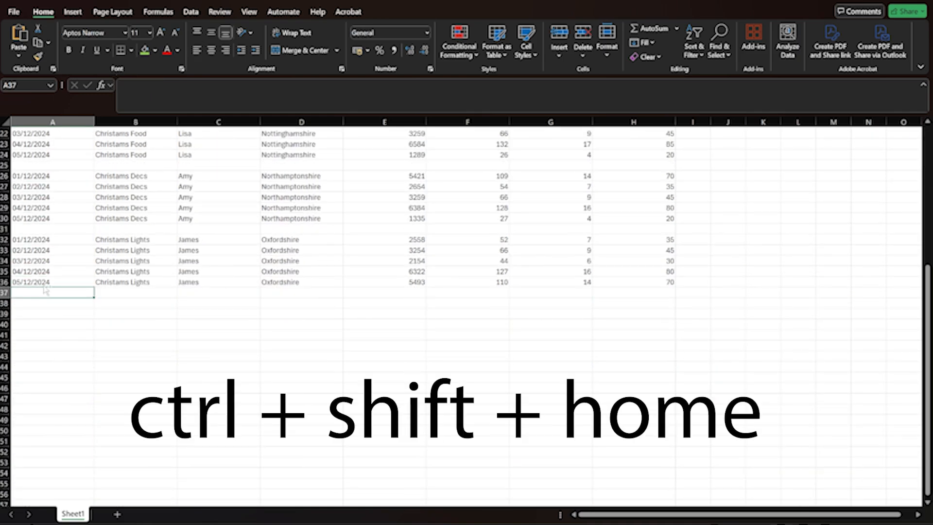
key(ctrl+shift+Home)
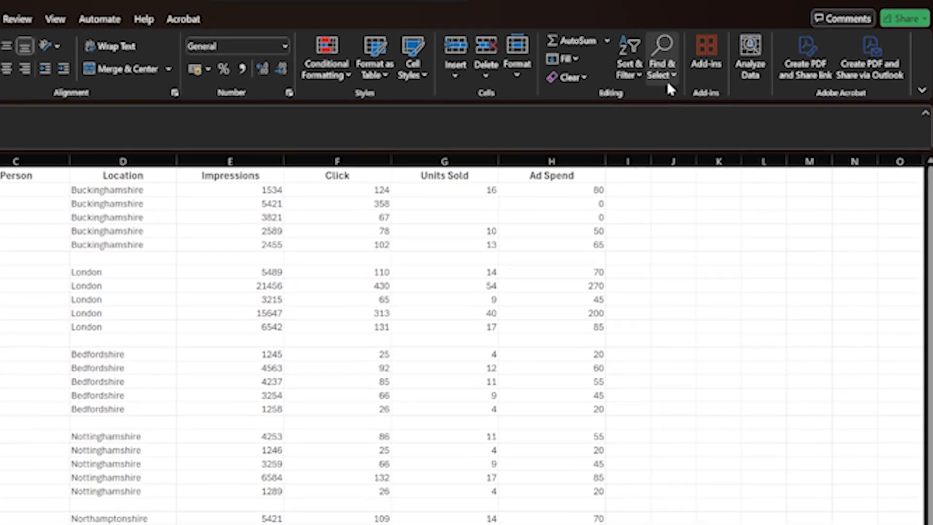
Use Go To Special to select only the blank cells in the selected Date range, and delete their entire sheet rows
click(726, 55)
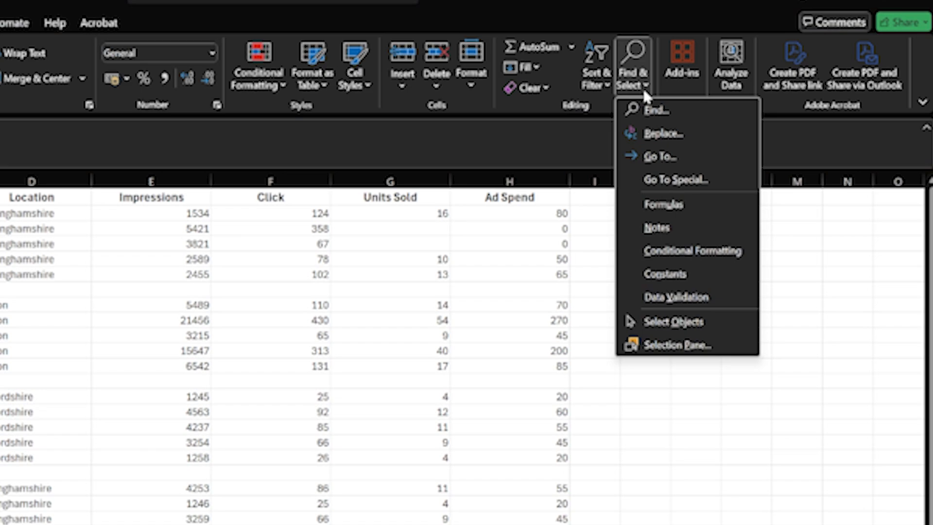
click(667, 182)
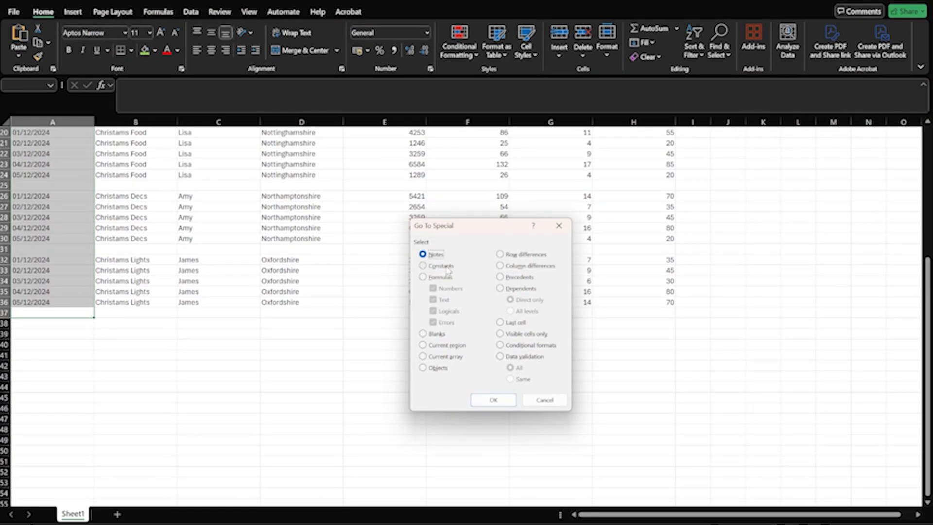
click(423, 333)
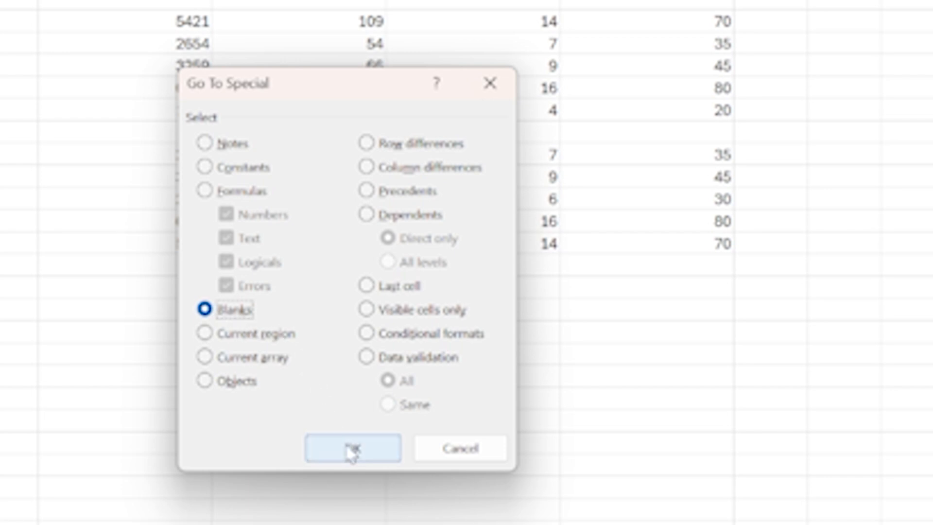
click(352, 451)
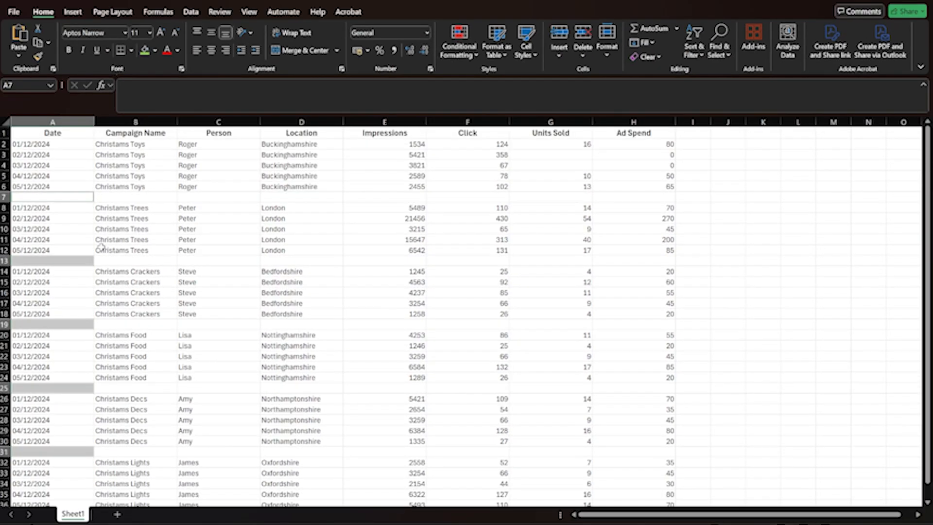
scroll(72, 244, down, 3)
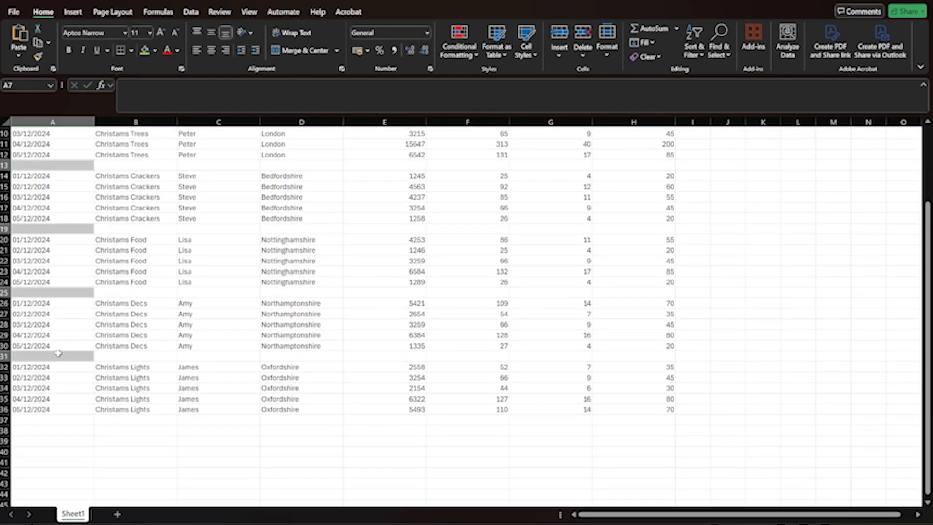
scroll(67, 223, up, 3)
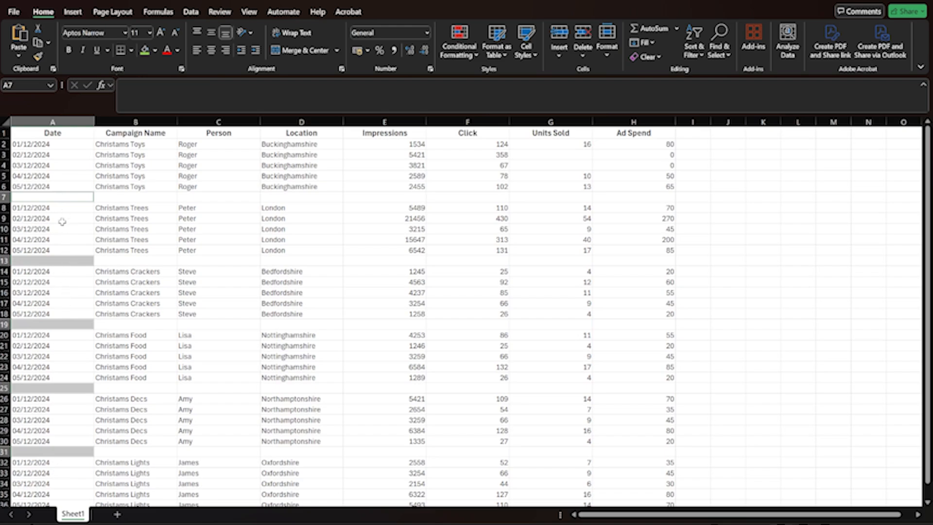
click(583, 55)
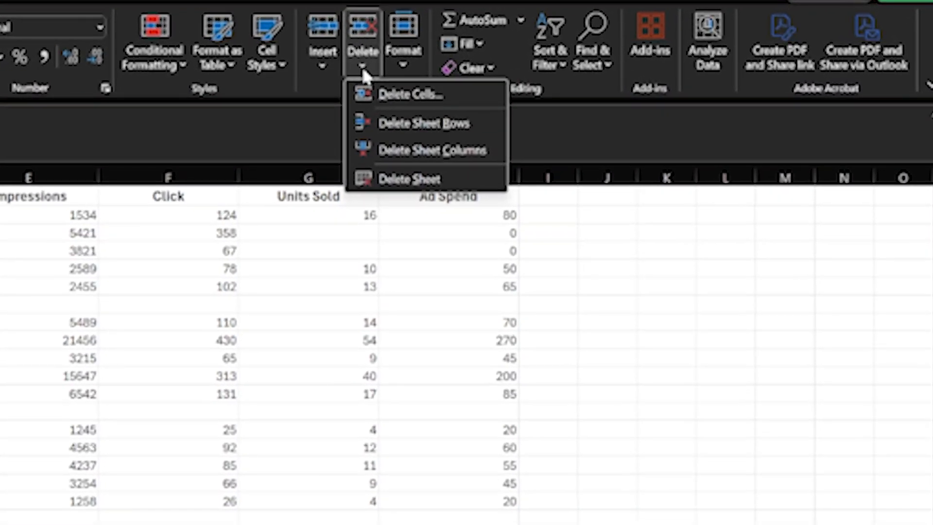
click(430, 123)
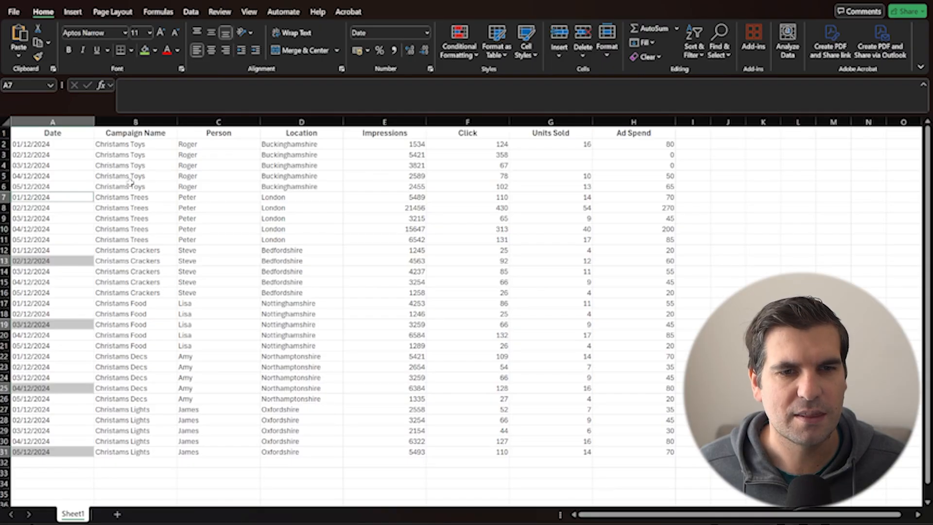
click(122, 177)
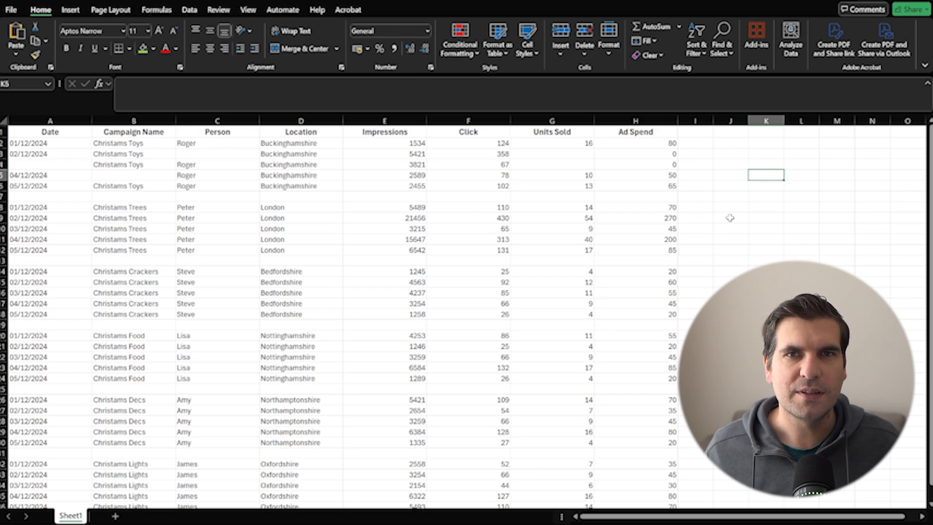
Add a helper column header named Check in cell I1, next to Ad Spend
click(36, 165)
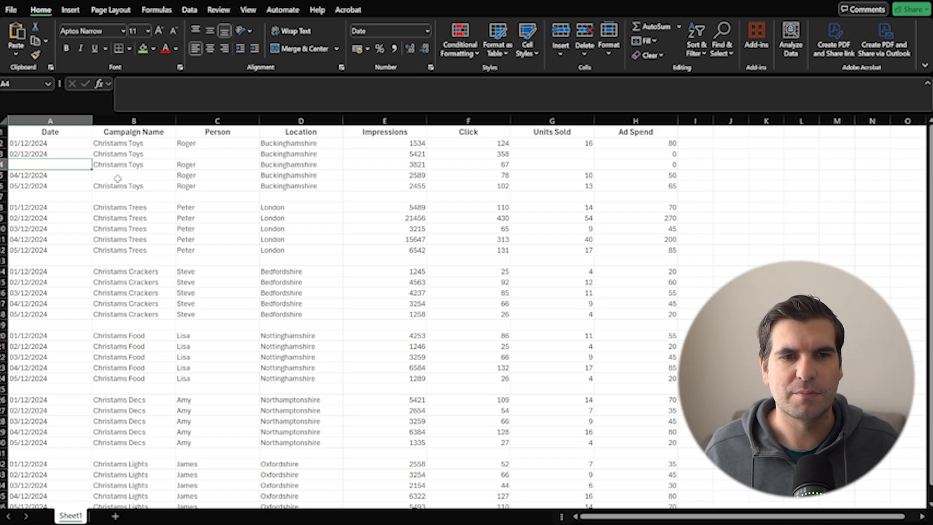
drag(55, 196, 632, 197)
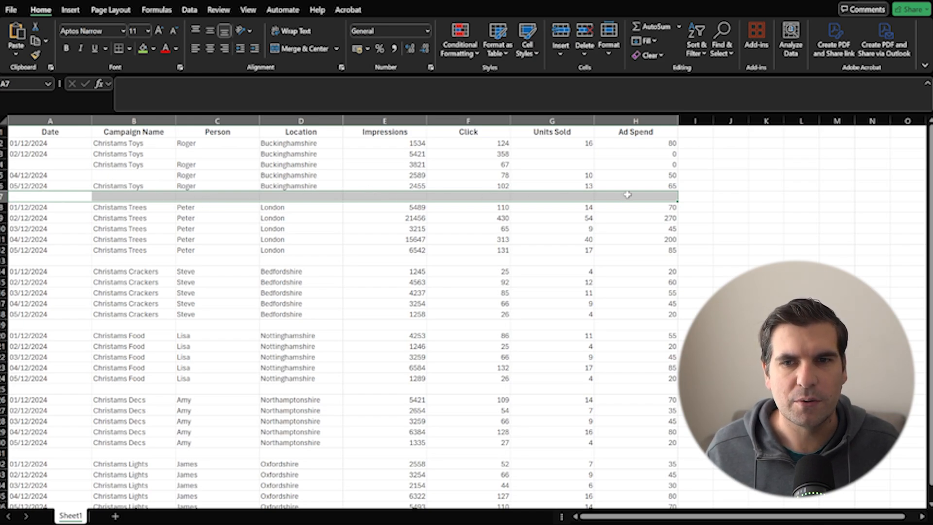
click(689, 185)
click(692, 134)
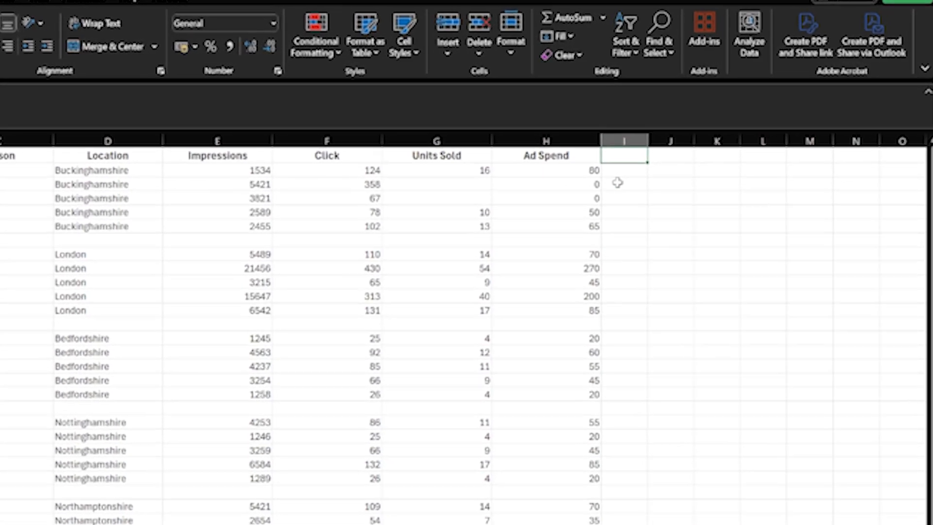
text(Check)
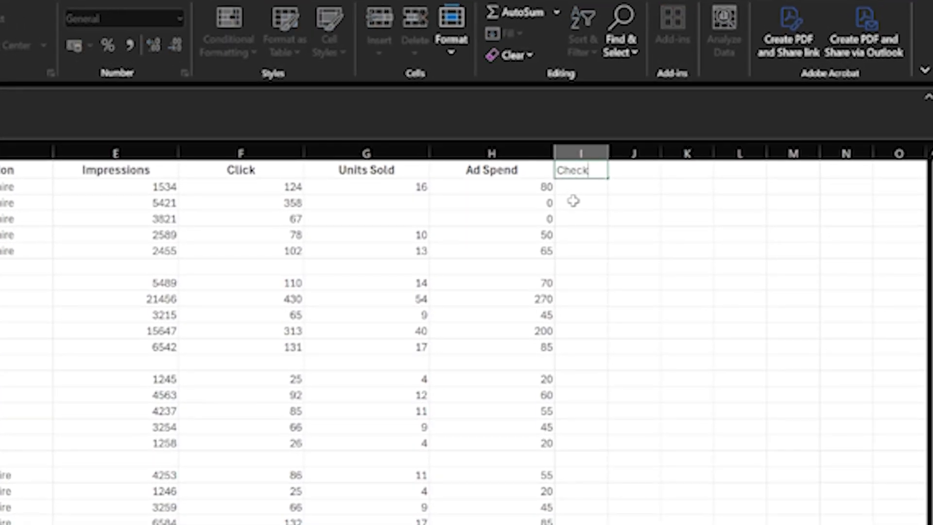
key(Return)
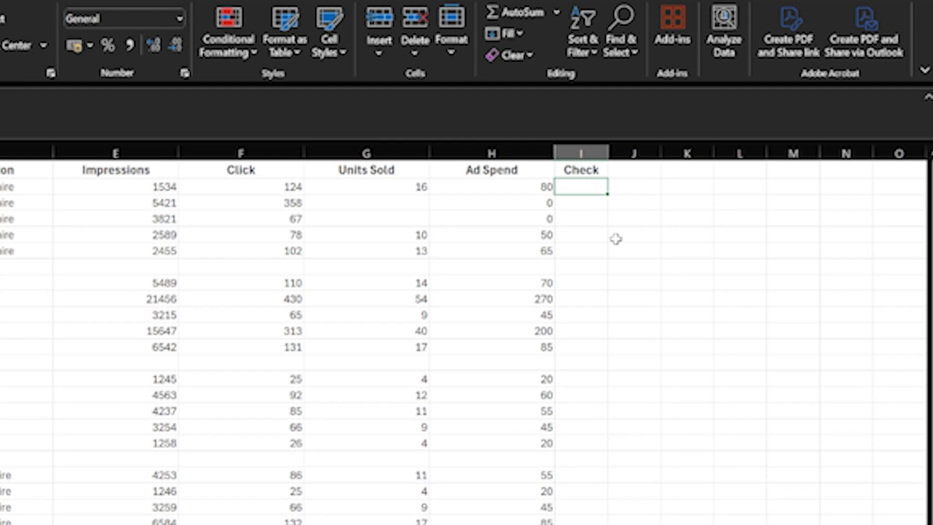
Enter =COUNTA(A2:H2) in cell I2 and fill the formula down the Check column to row 36
text(=)
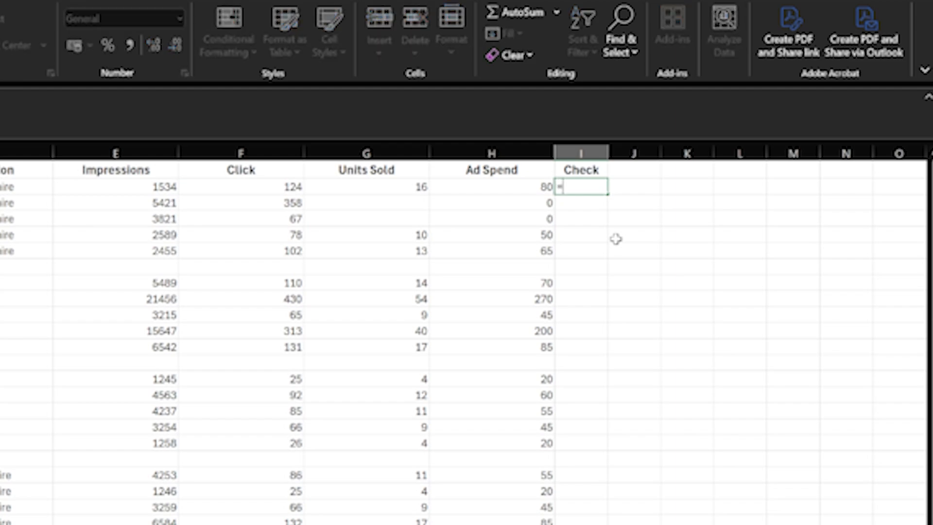
text(counta)
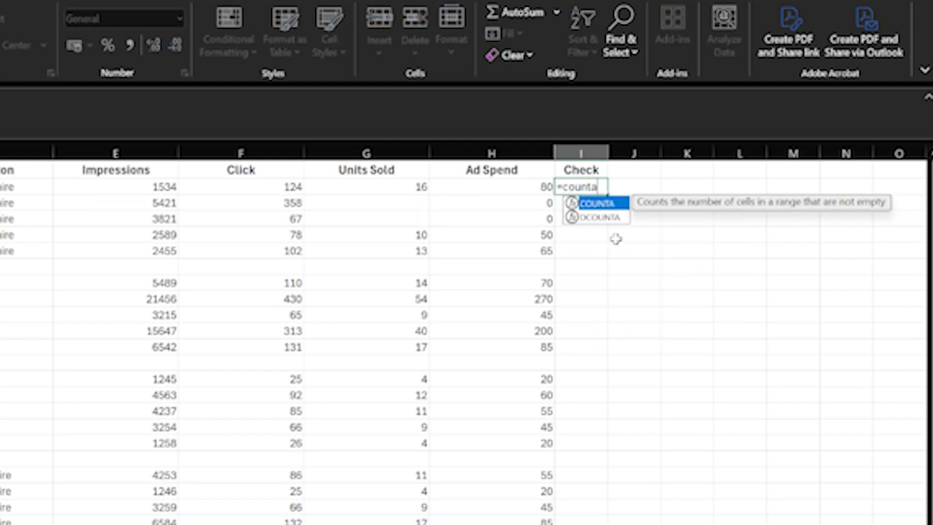
text(()
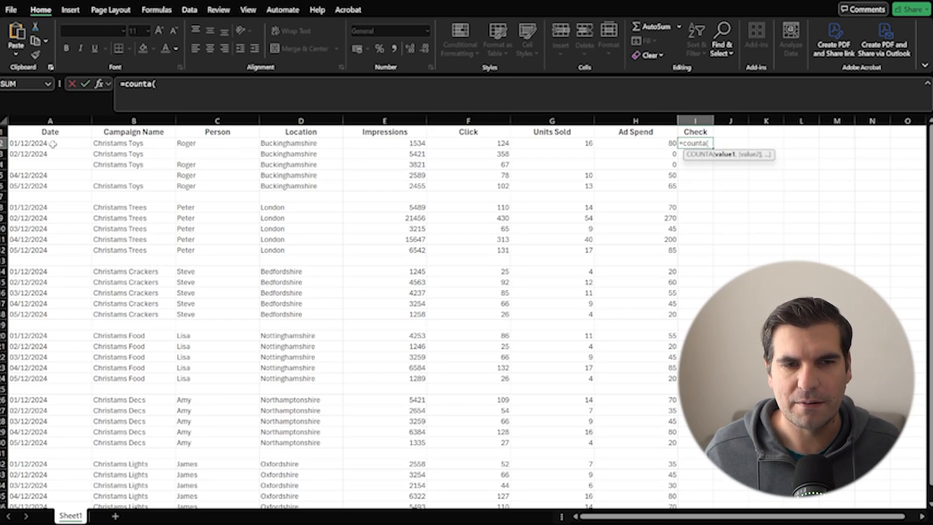
drag(50, 142, 668, 143)
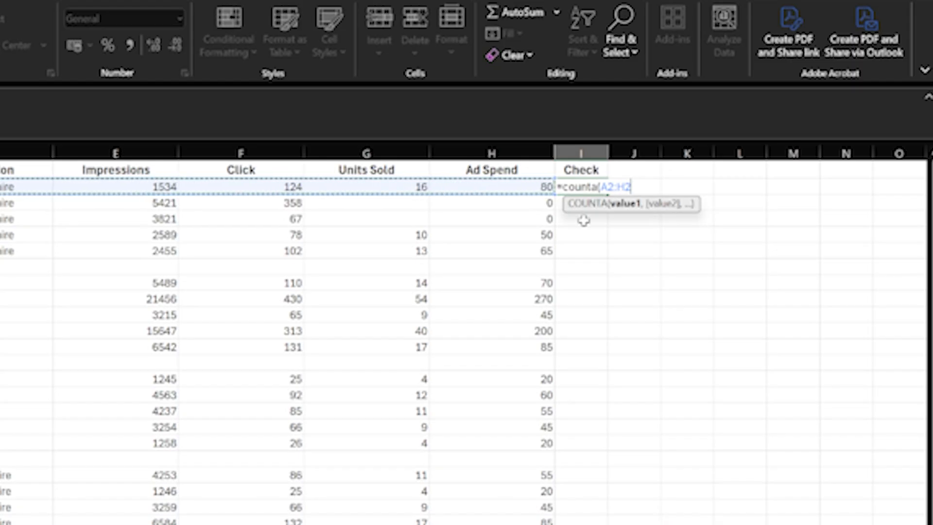
key(Return)
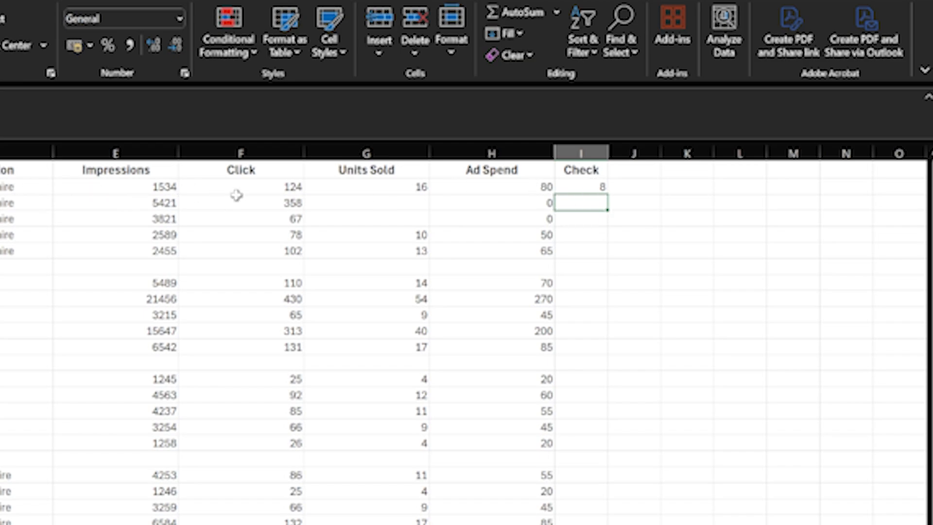
click(597, 187)
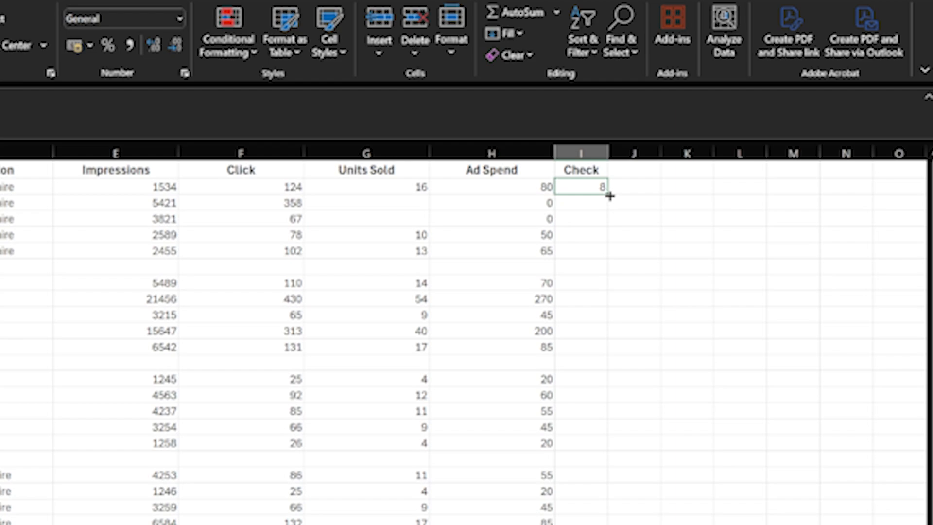
drag(610, 195, 700, 470)
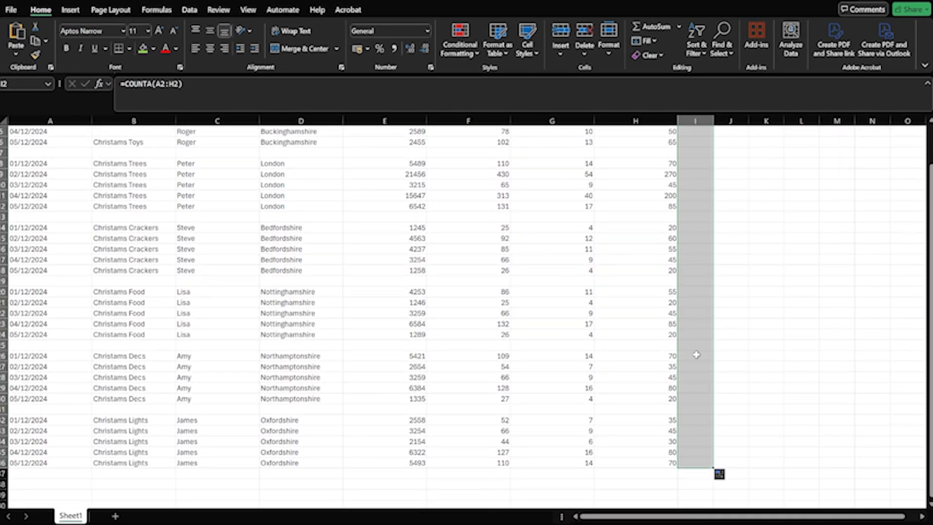
Add filters to the header row and filter the Check column to show only rows with the value 0
scroll(678, 306, up, 2)
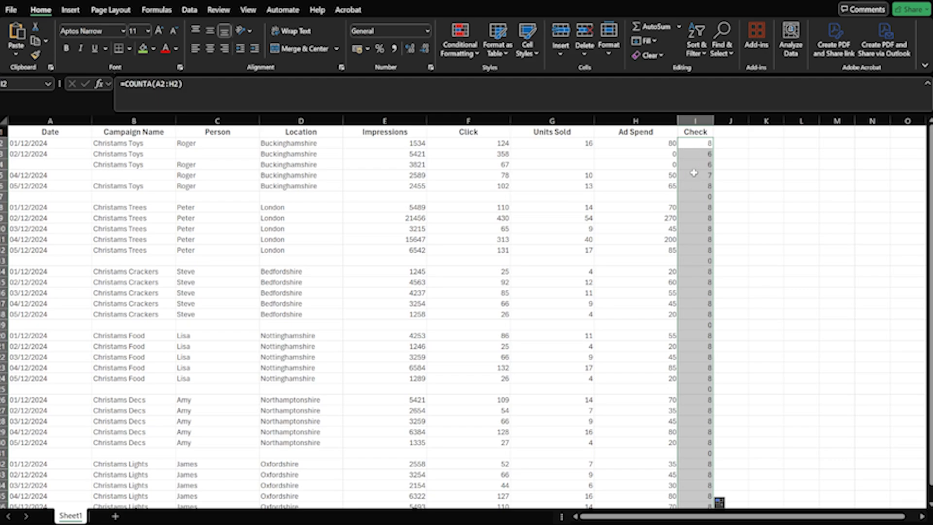
click(695, 132)
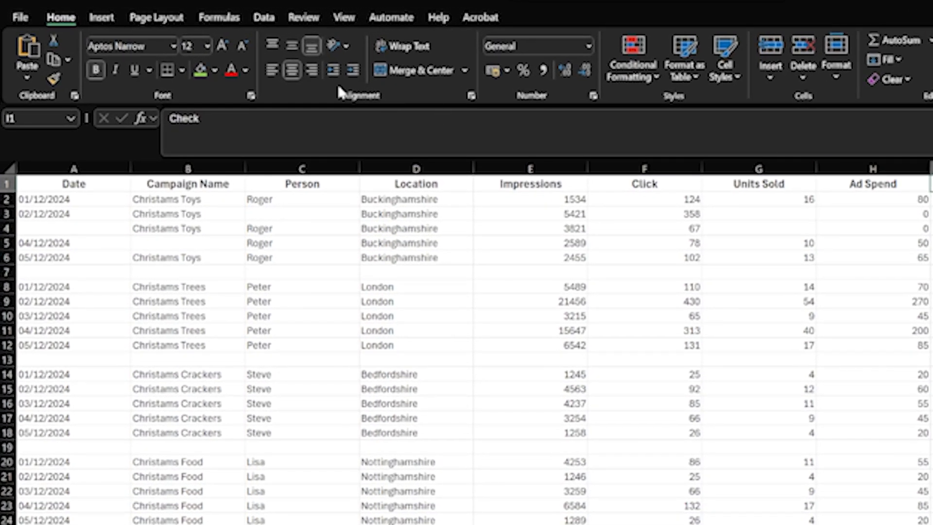
click(264, 17)
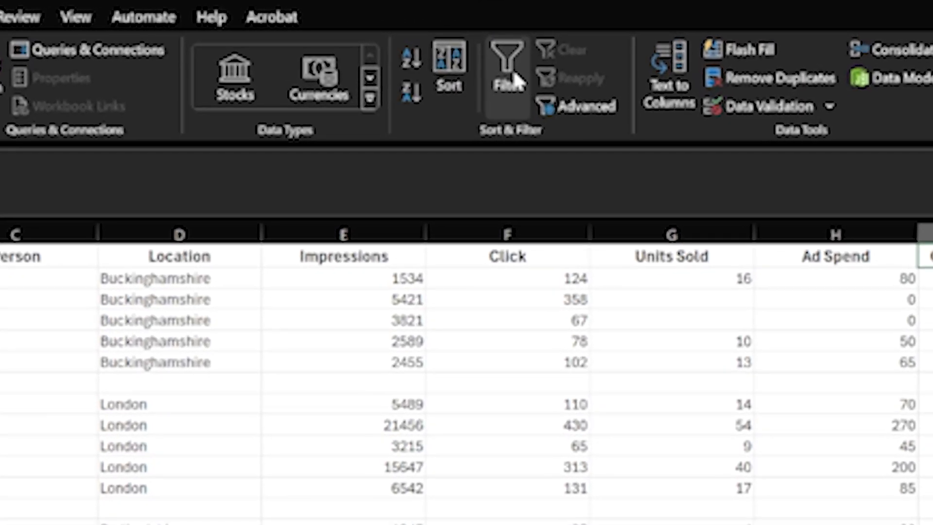
click(586, 61)
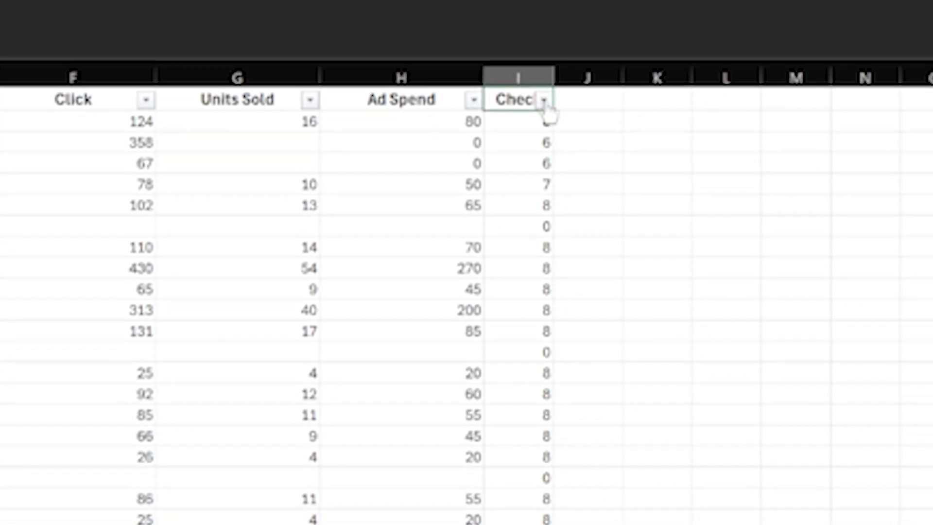
click(698, 155)
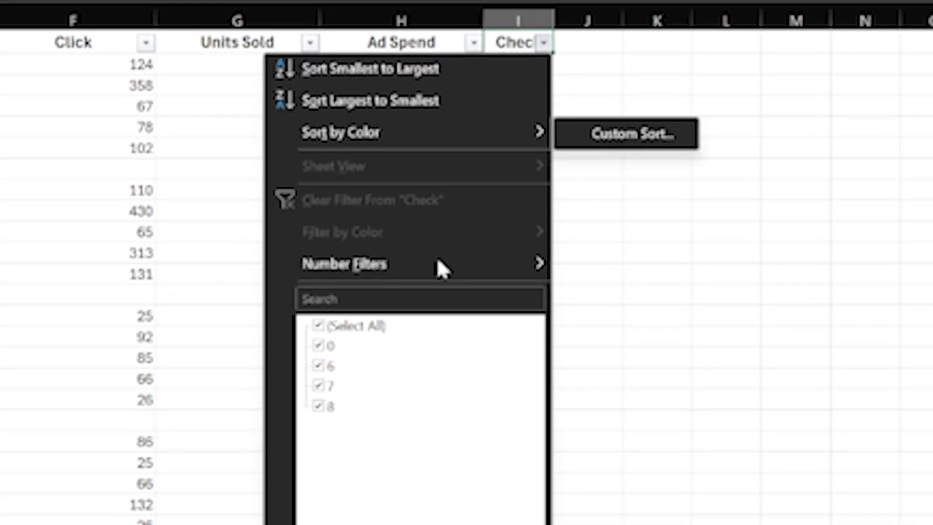
click(318, 383)
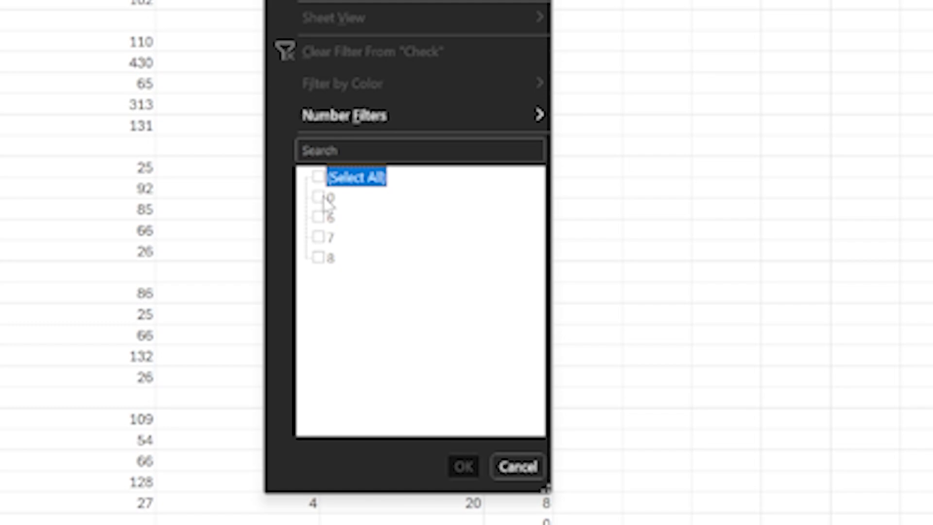
click(321, 198)
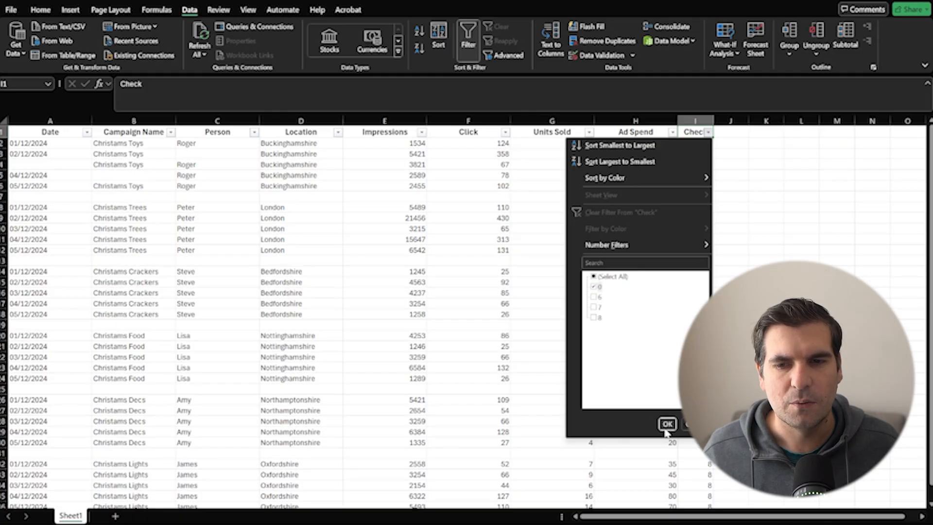
click(668, 424)
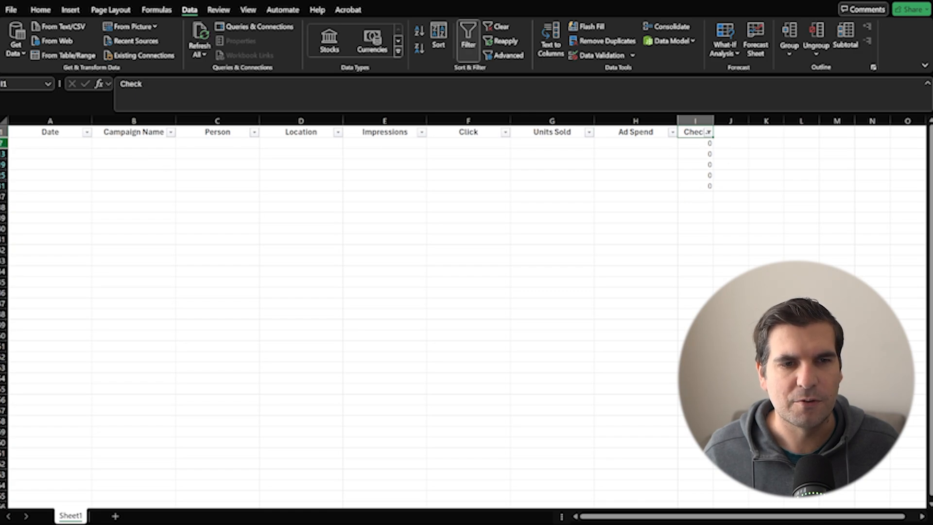
Delete the filtered blank rows 7, 13, 19, 25 and 31 entirely, and turn off the filter
drag(3, 142, 3, 186)
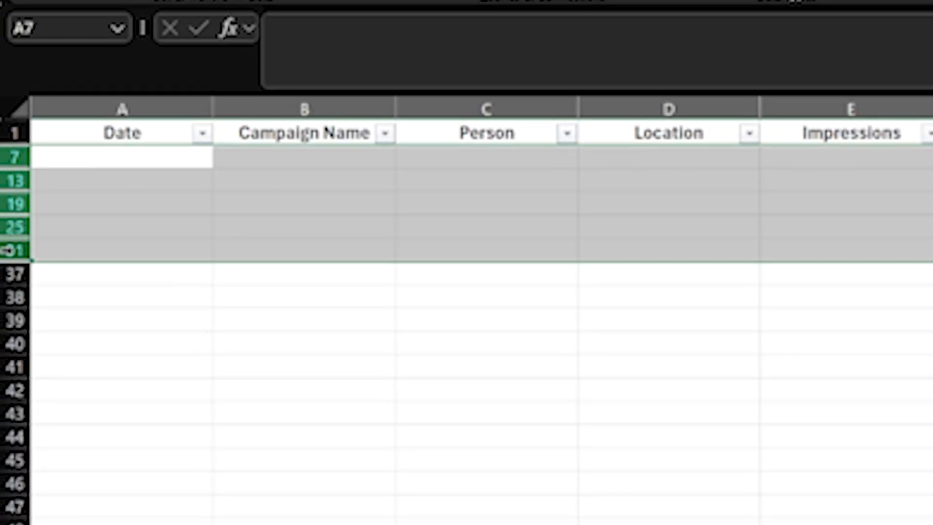
right_click(5, 251)
click(118, 304)
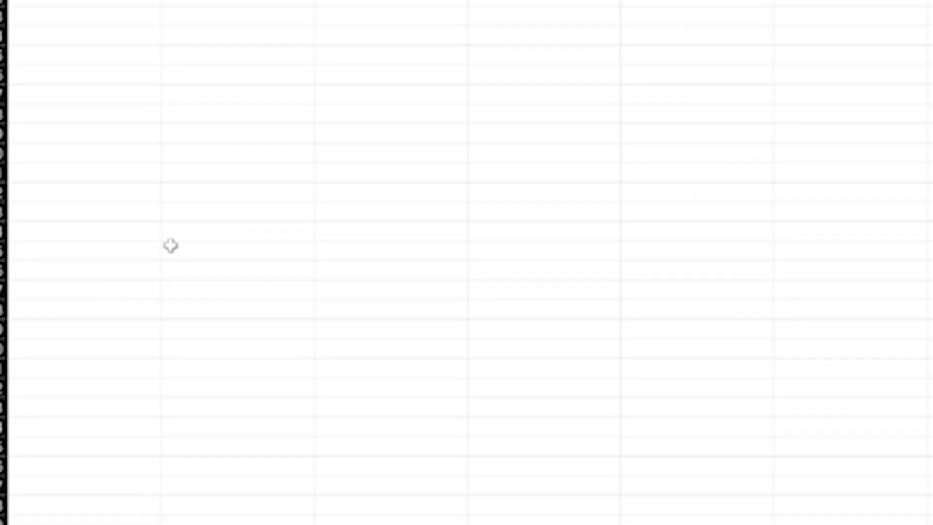
key(ctrl+z)
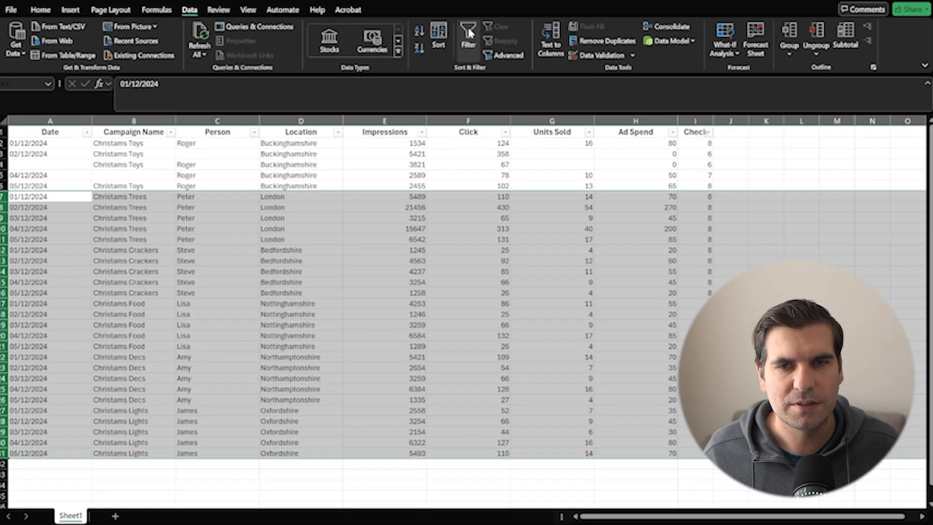
click(468, 33)
Check the empty cells A4, B5 and C3 in the partly filled Christams Toys rows
click(172, 165)
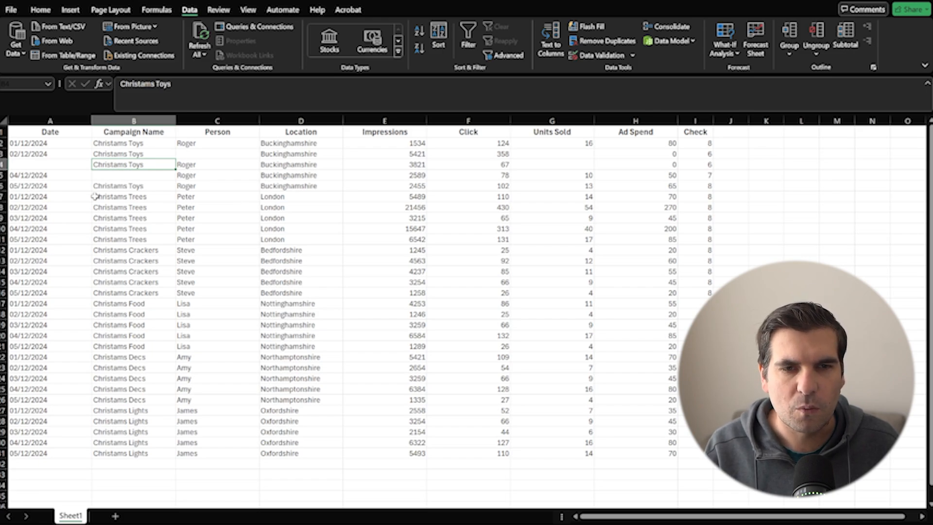
click(60, 165)
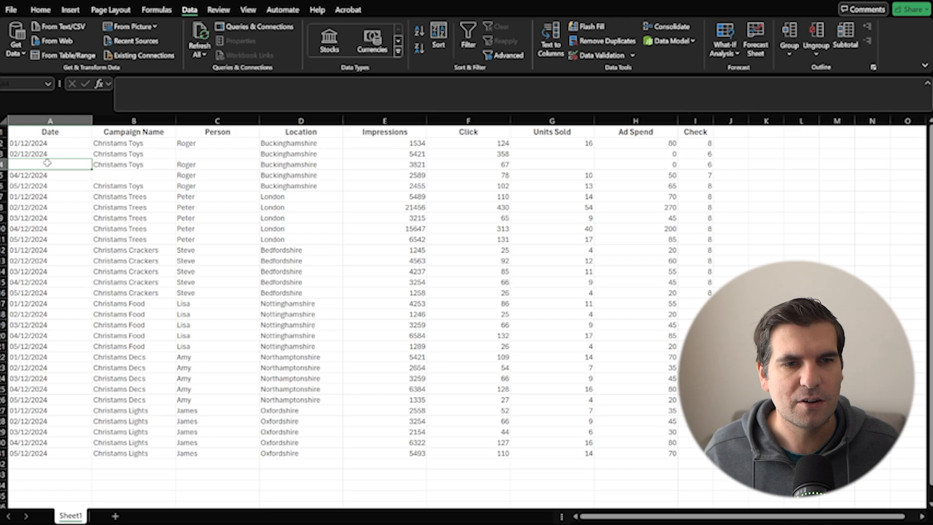
click(127, 179)
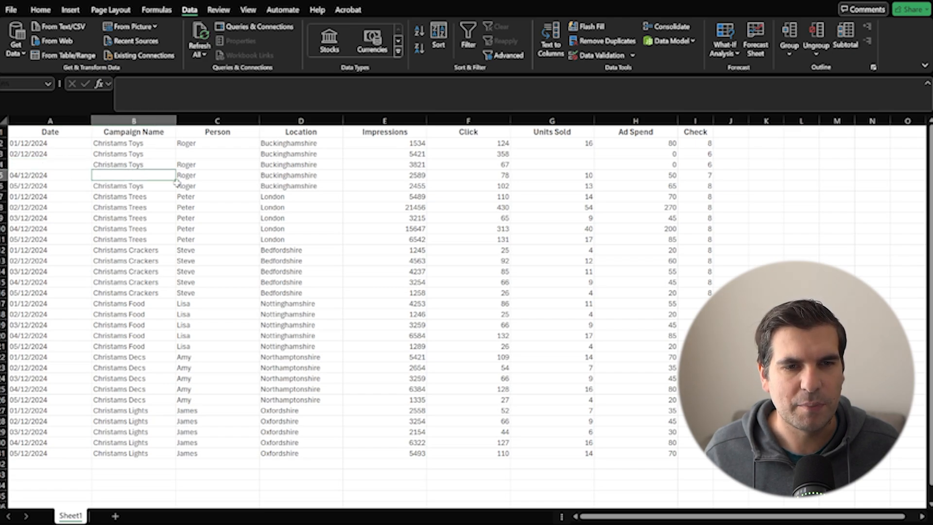
click(196, 154)
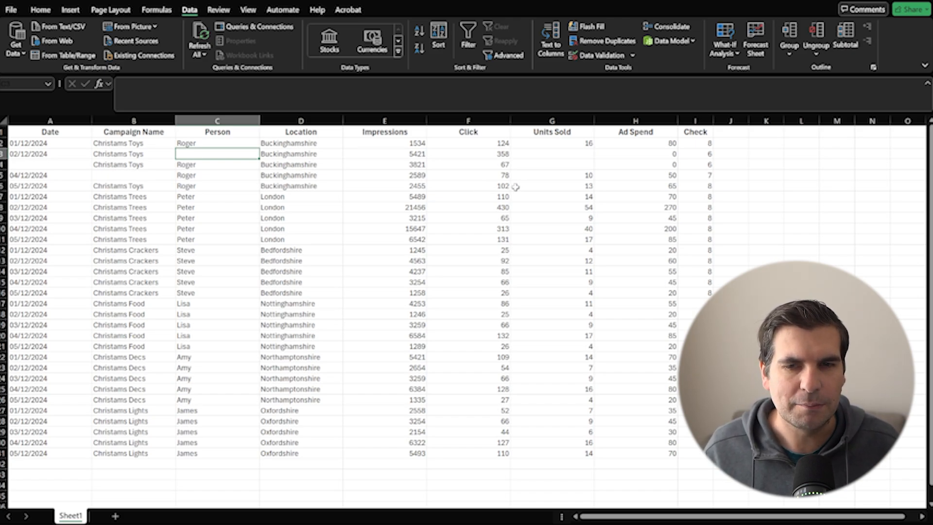
Delete the entire Check helper column, column I, from the sheet
click(689, 120)
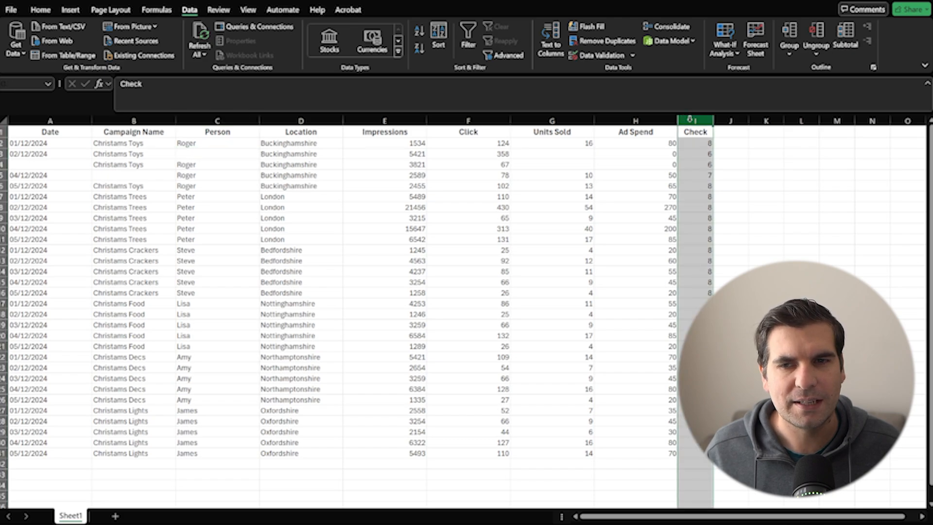
right_click(689, 119)
click(724, 251)
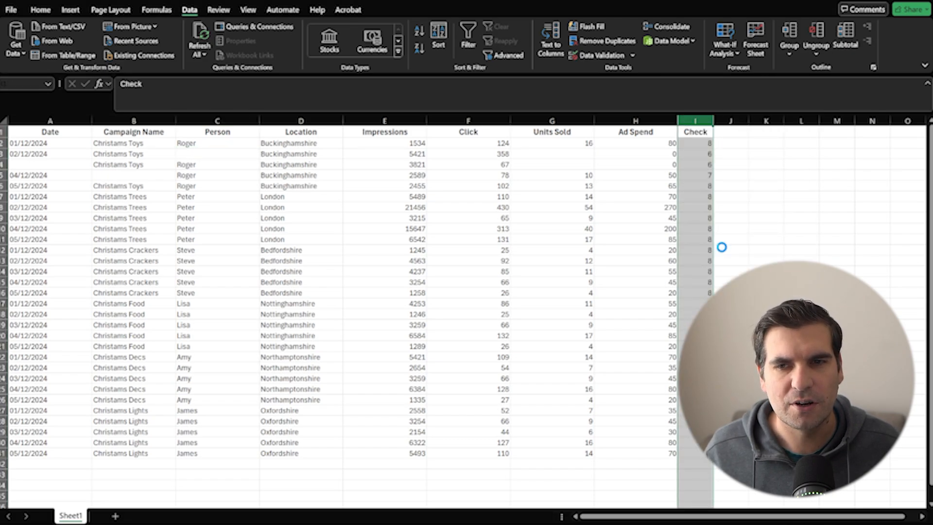
click(695, 132)
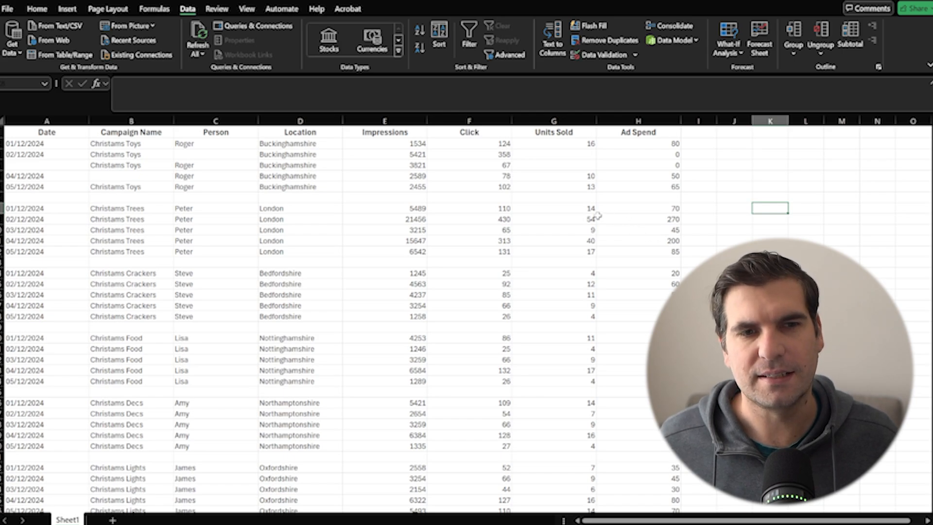
Examine the partly filled rows and the completely blank rows that separate the campaigns
drag(37, 166, 243, 179)
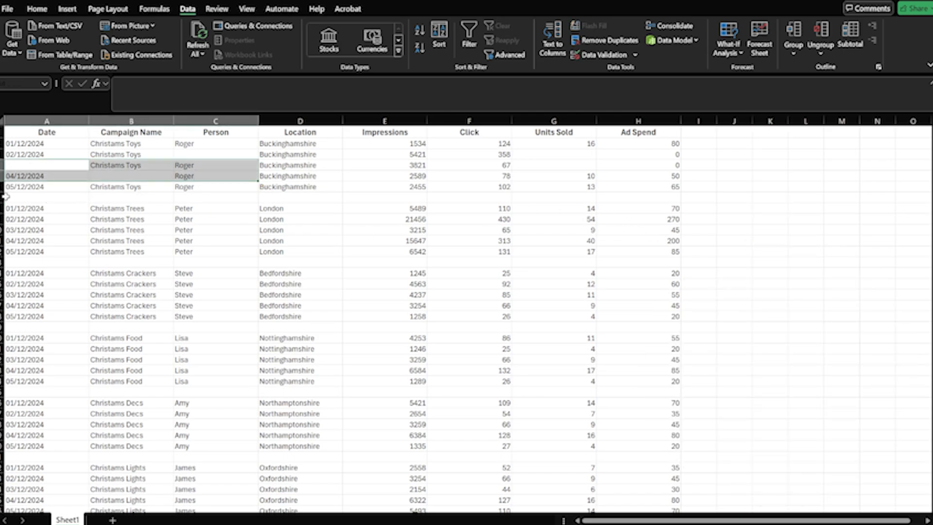
mouse_move(17, 197)
mouse_down()
mouse_move(29, 208)
mouse_move(189, 206)
mouse_up()
drag(38, 262, 233, 264)
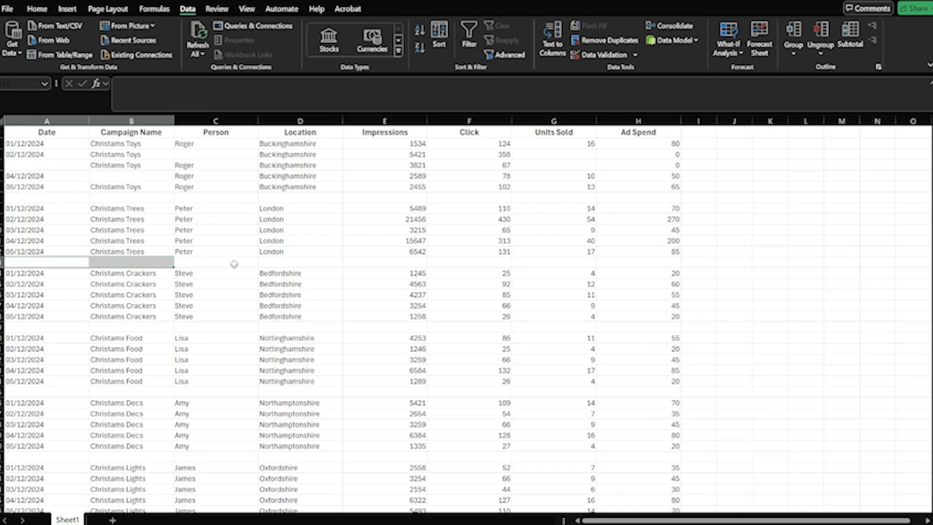
click(311, 263)
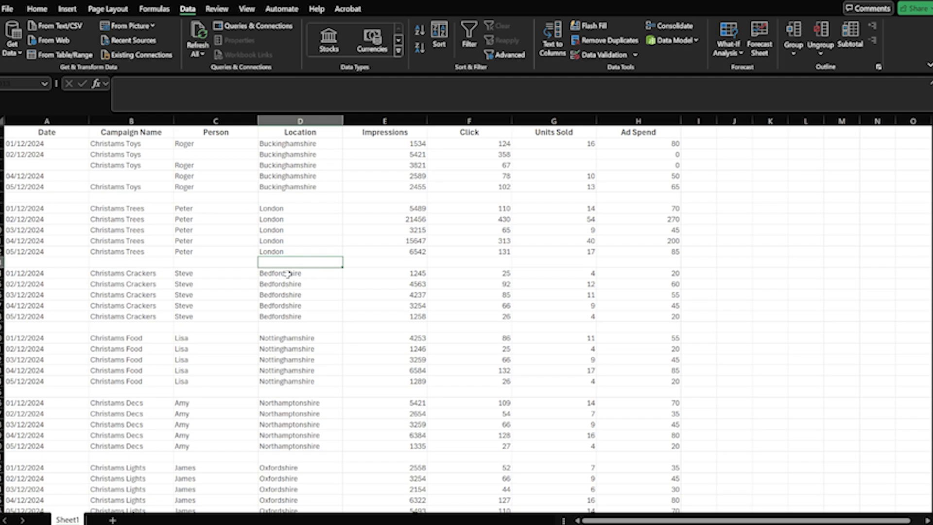
click(279, 230)
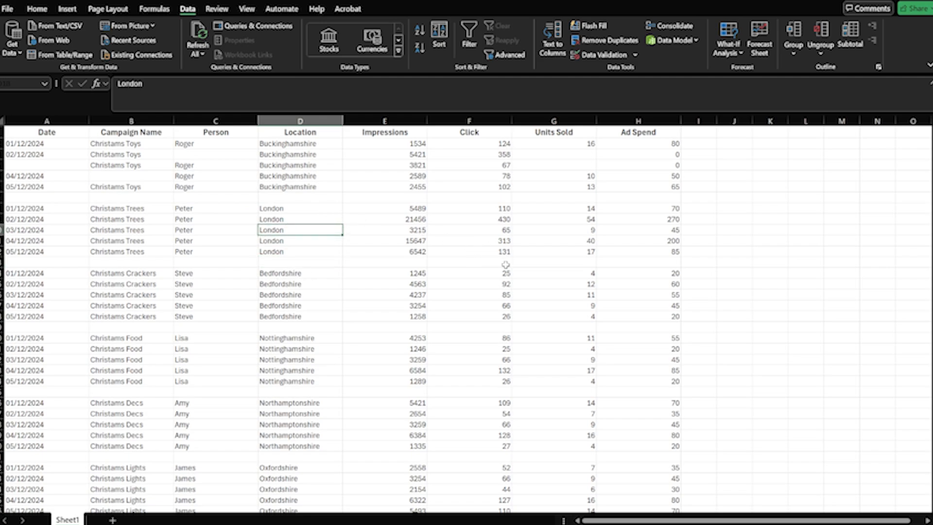
Select the whole data range from the empty cell H37 below Ad Spend up to A1
drag(26, 128, 646, 432)
scroll(654, 408, down, 9)
click(661, 230)
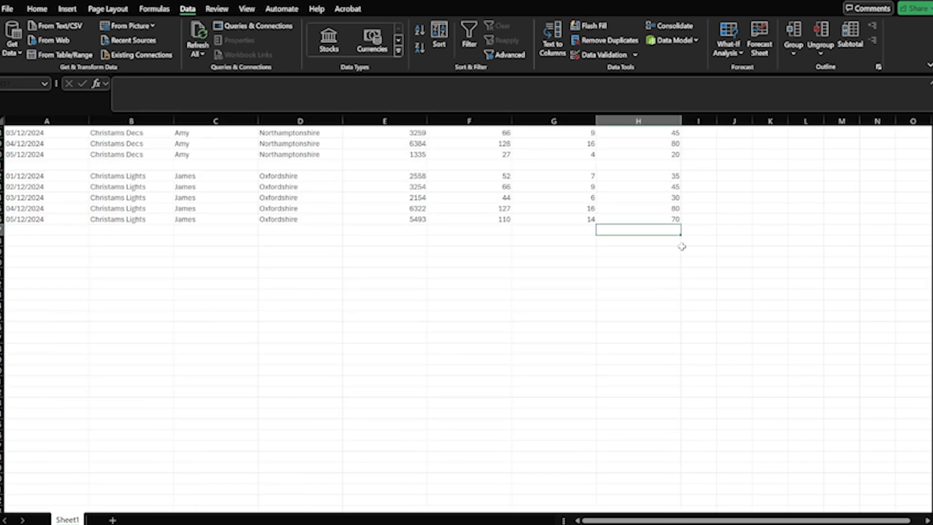
scroll(681, 275, up, 6)
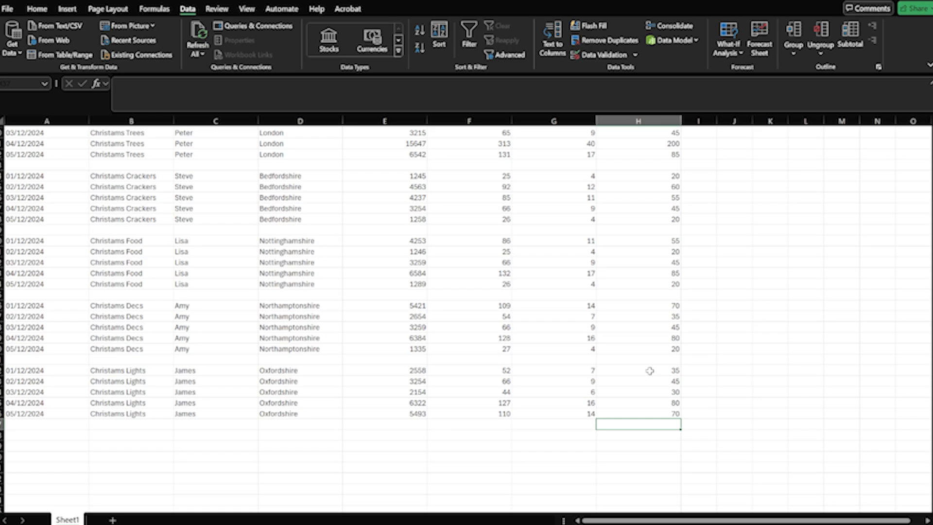
key(ctrl+shift+Home)
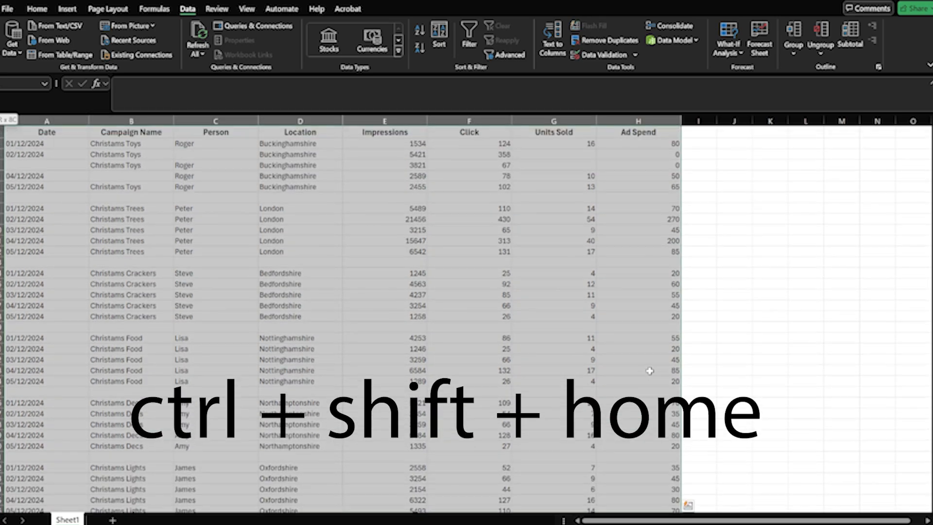
scroll(590, 356, down, 8)
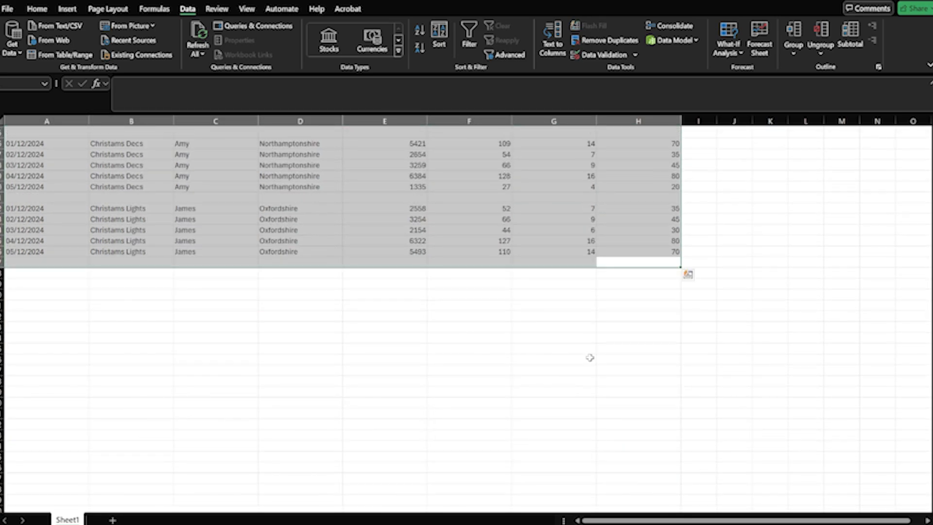
scroll(590, 358, up, 8)
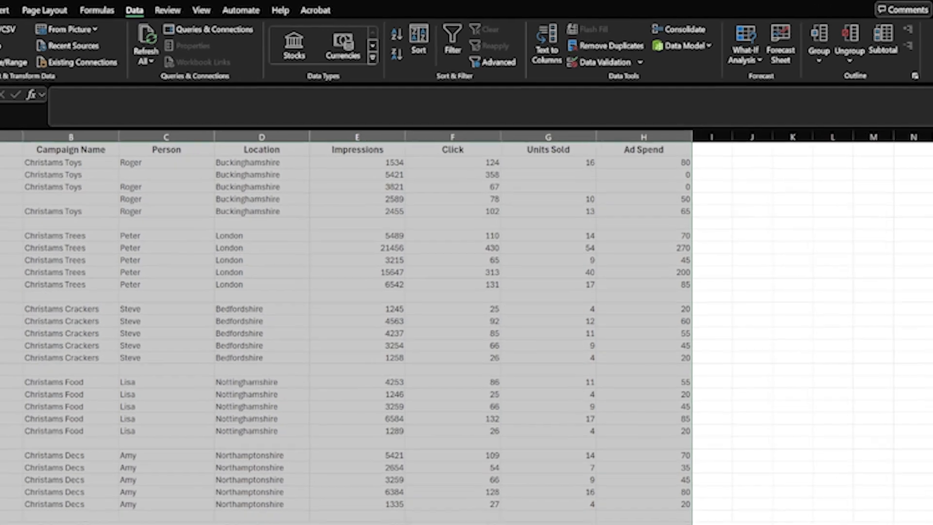
Format the range A1:H37 as a table with headers, using a Medium table style with a black header row
click(37, 9)
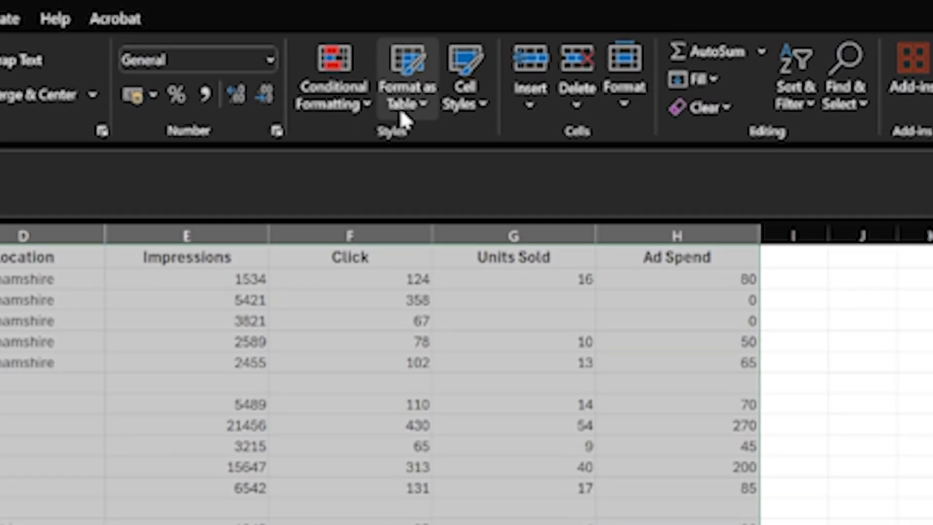
click(407, 112)
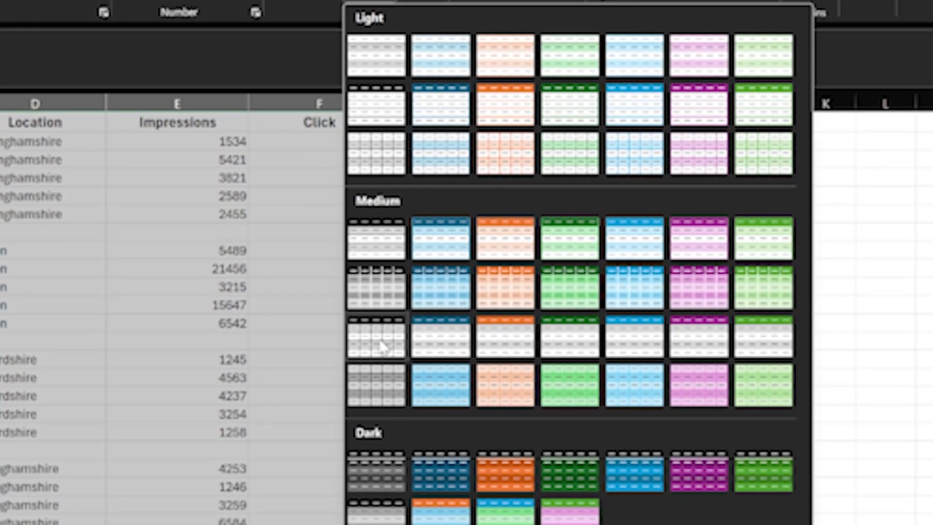
click(414, 500)
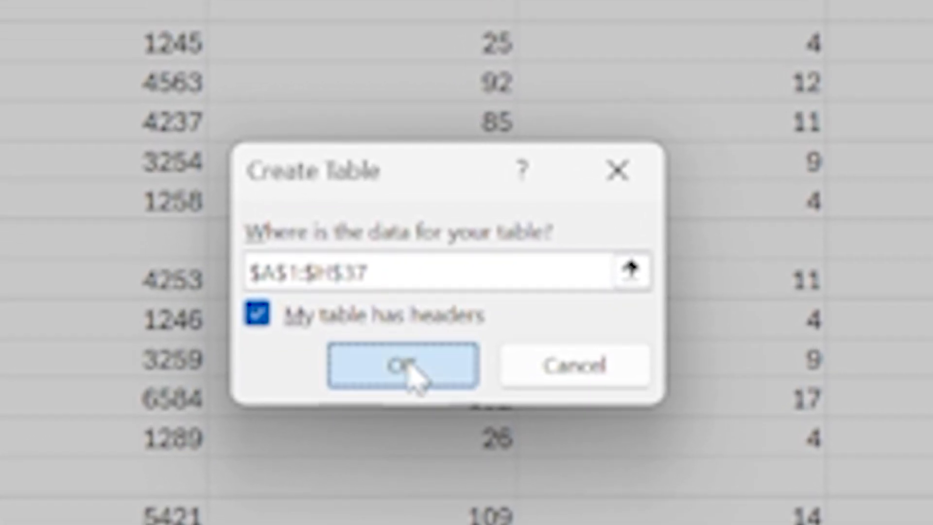
click(413, 375)
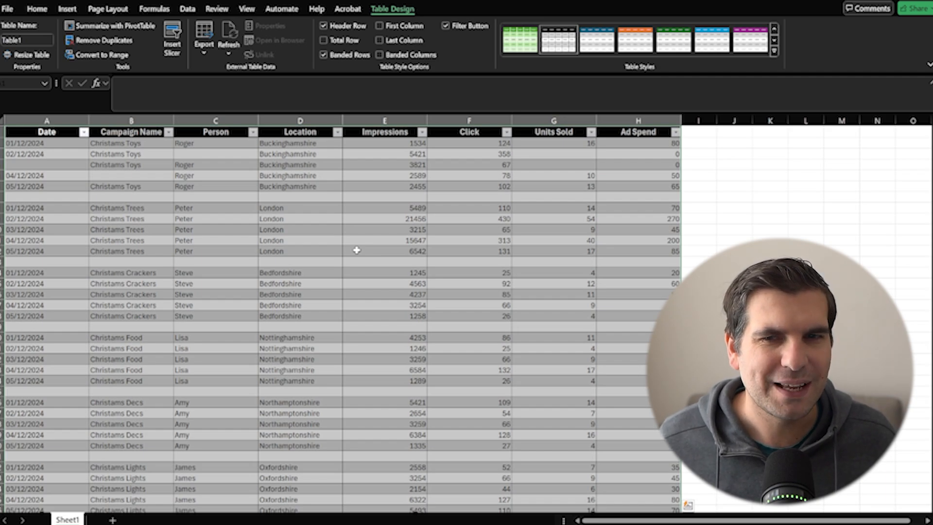
Examine the Date column's filter options and the data tools available for the new table
click(84, 132)
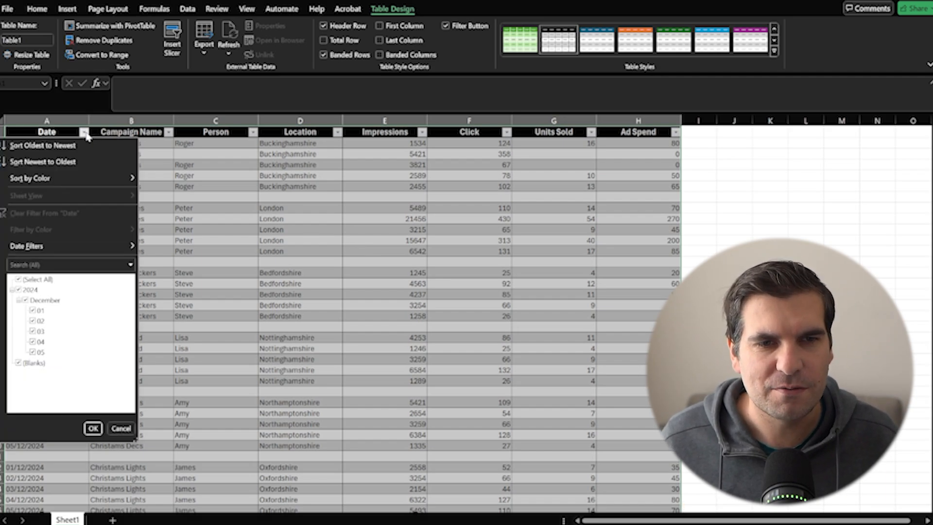
click(215, 205)
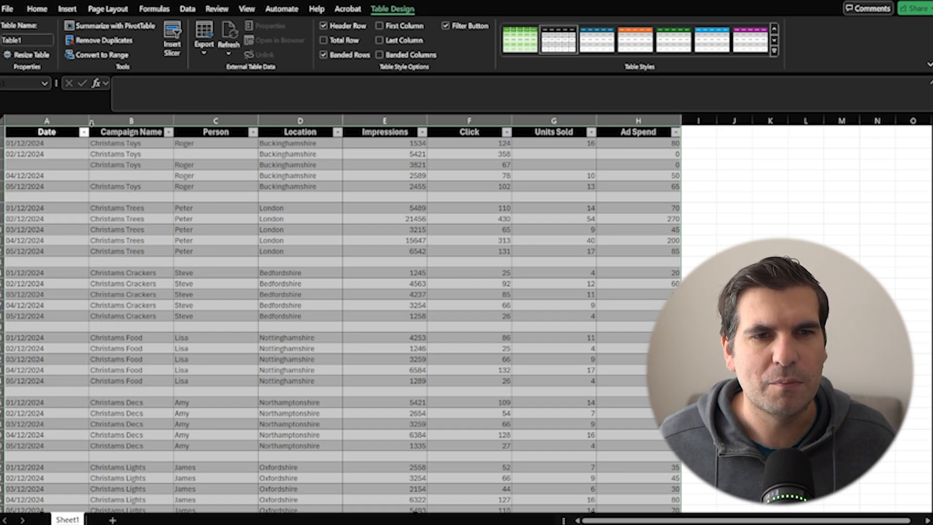
click(37, 9)
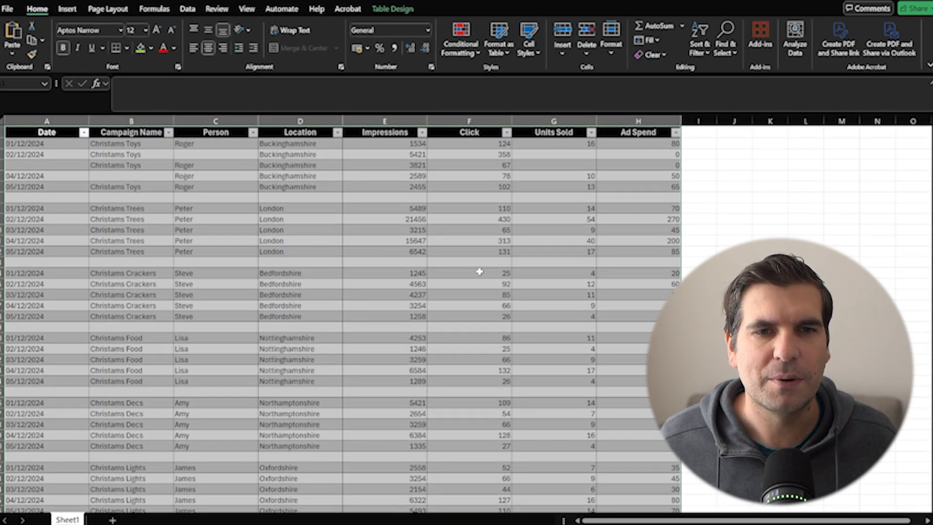
click(188, 9)
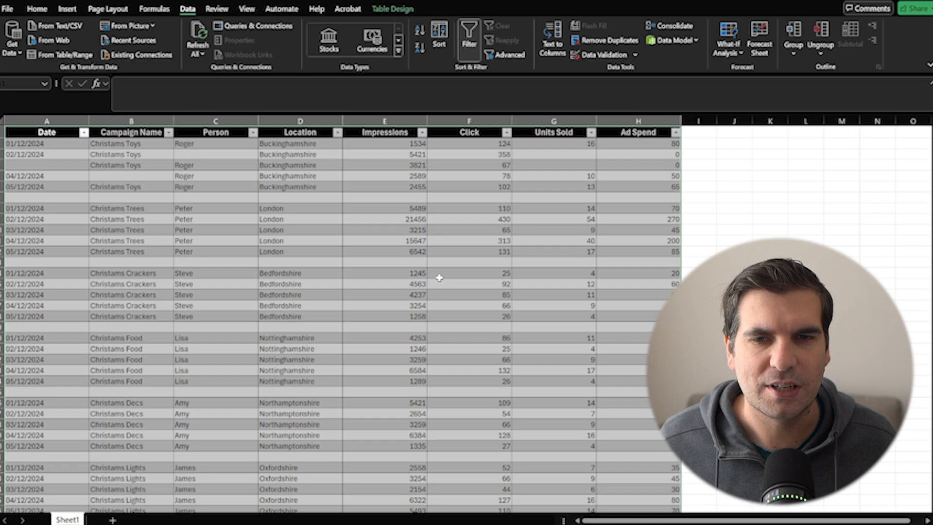
Rename the formatted campaign table as MyTable
click(205, 190)
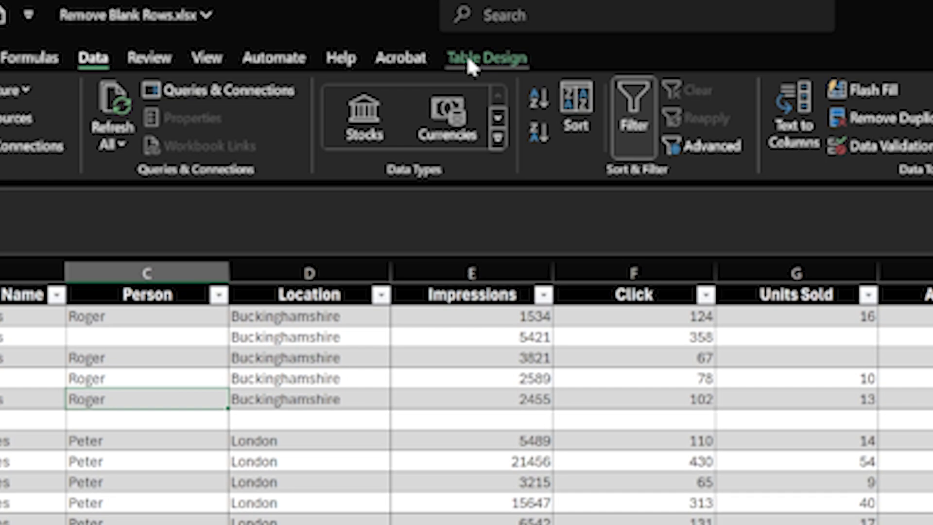
click(467, 58)
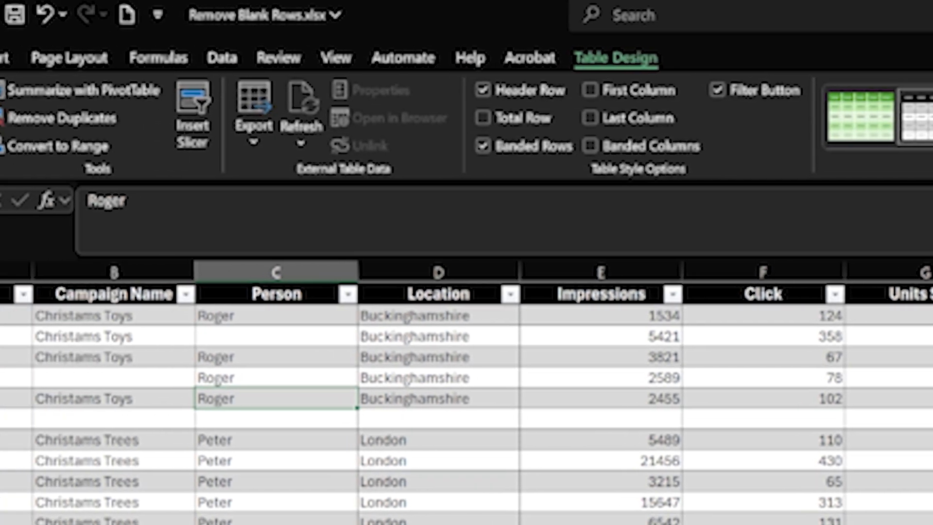
click(68, 117)
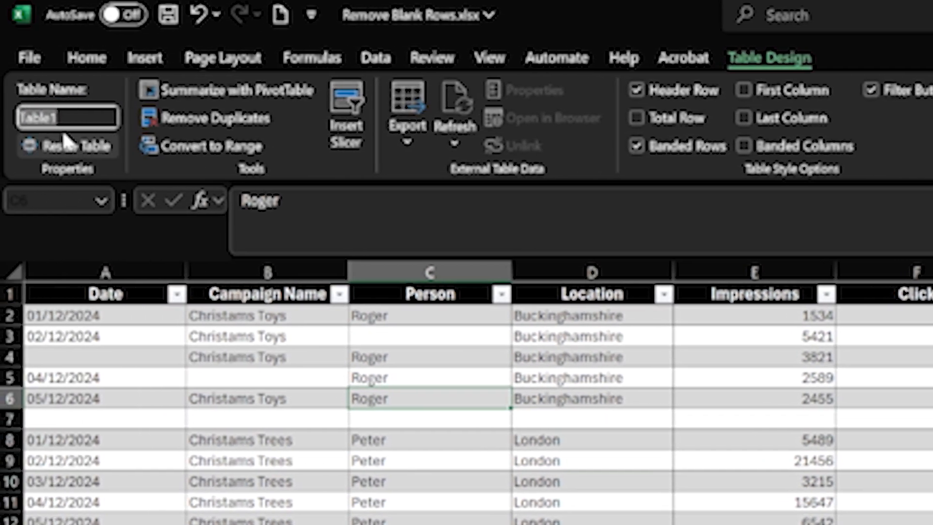
text(MyTable)
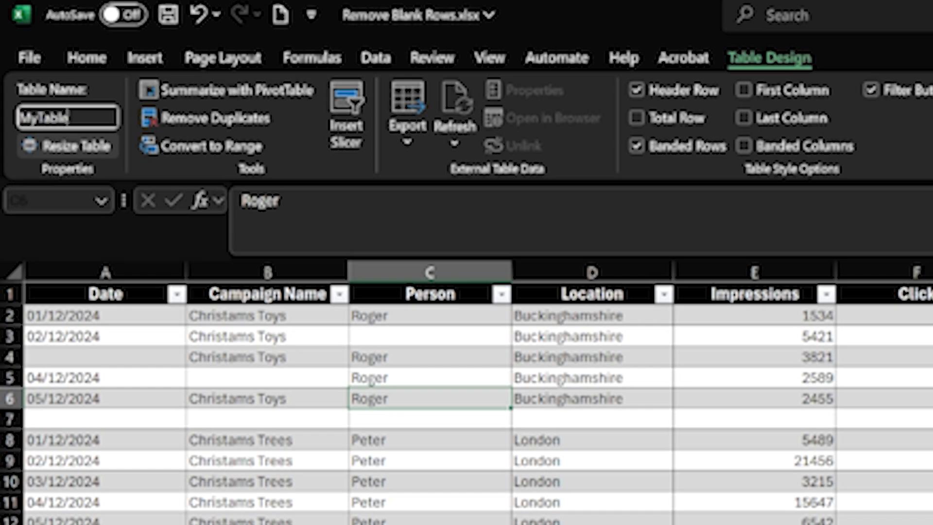
key(Return)
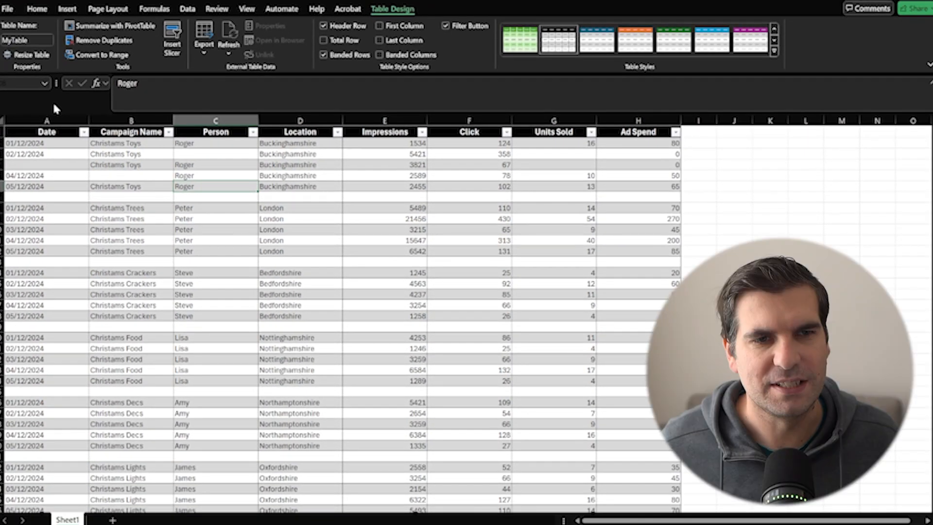
Load MyTable into the Power Query Editor as a query from a table or range
click(111, 175)
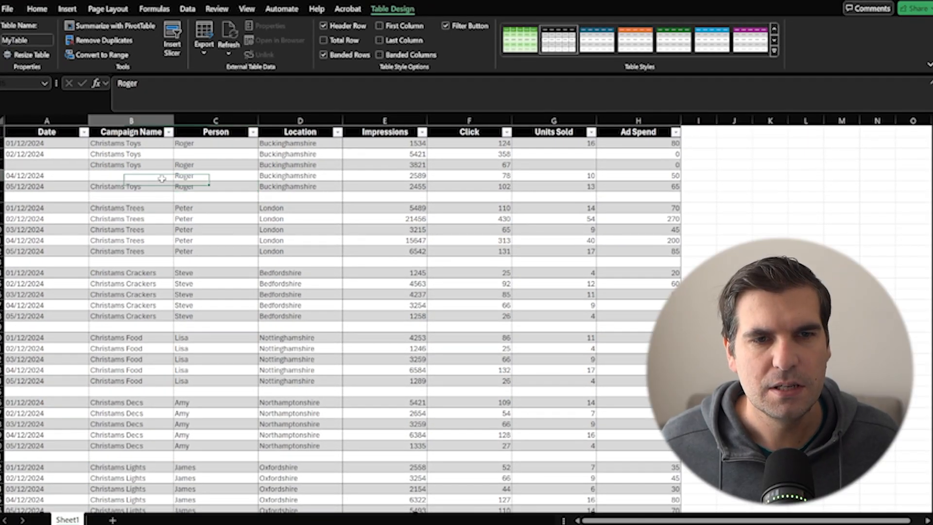
scroll(111, 166, down, 4)
scroll(110, 166, up, 4)
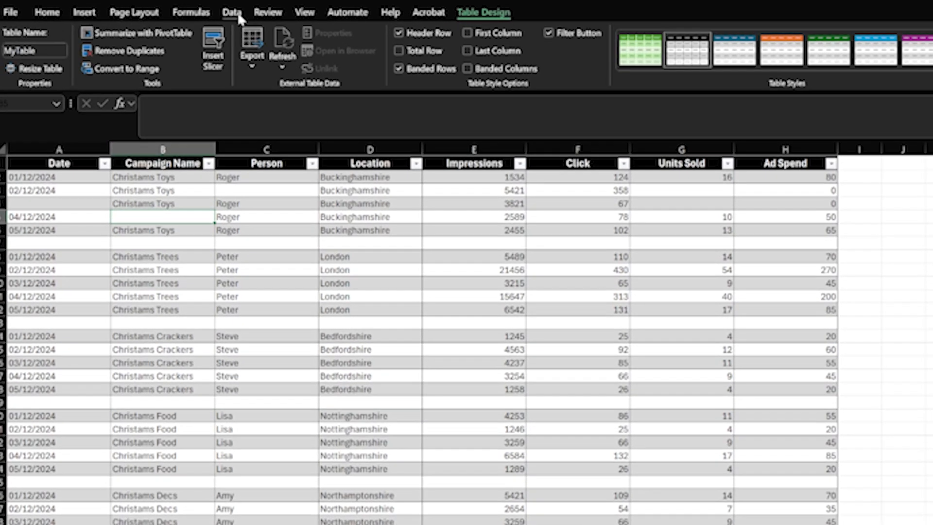
click(188, 10)
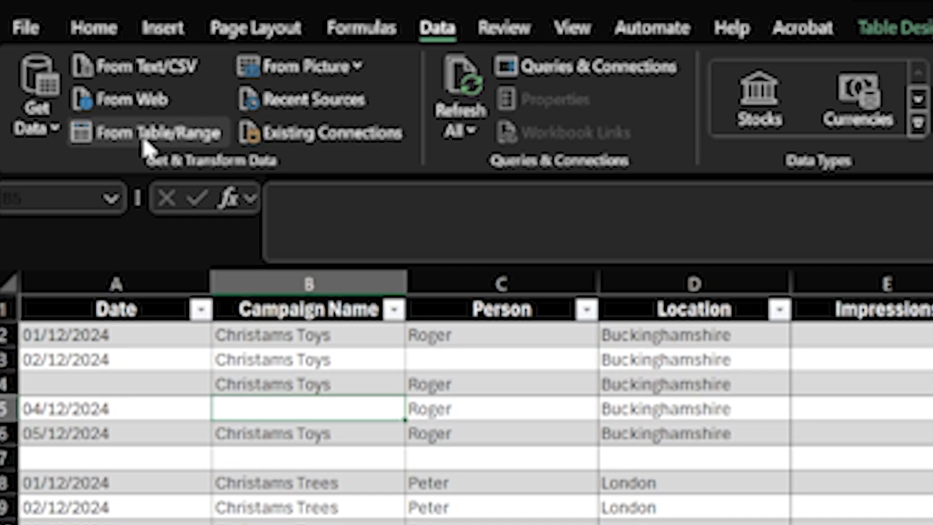
click(141, 134)
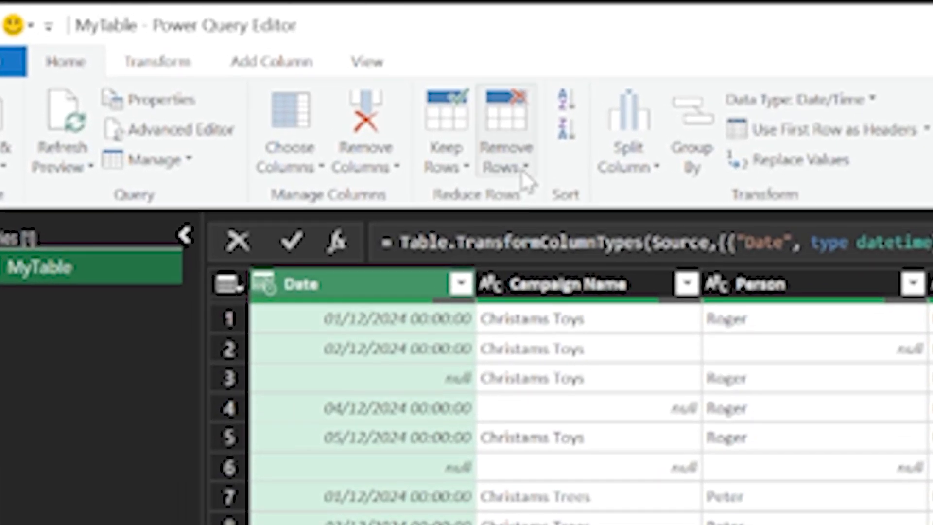
Remove the blank rows from the MyTable query and load the result to a new worksheet
click(402, 107)
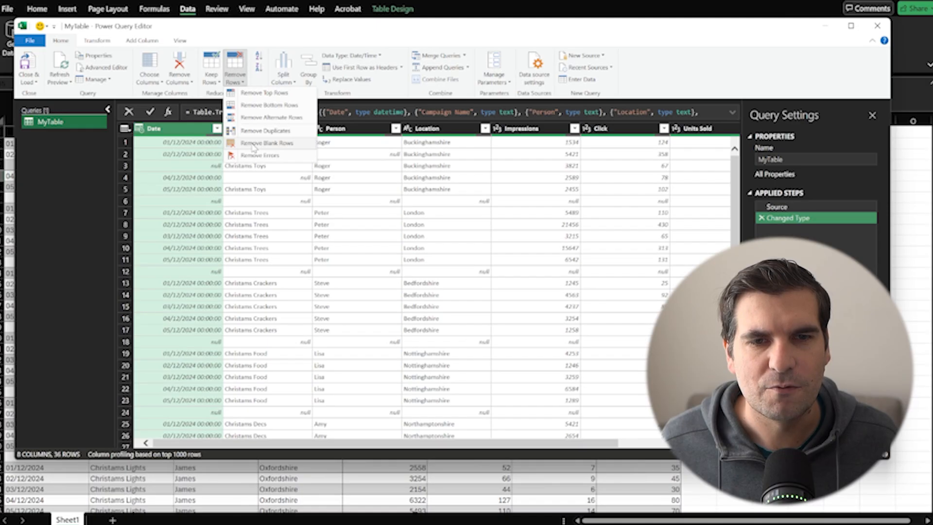
click(269, 146)
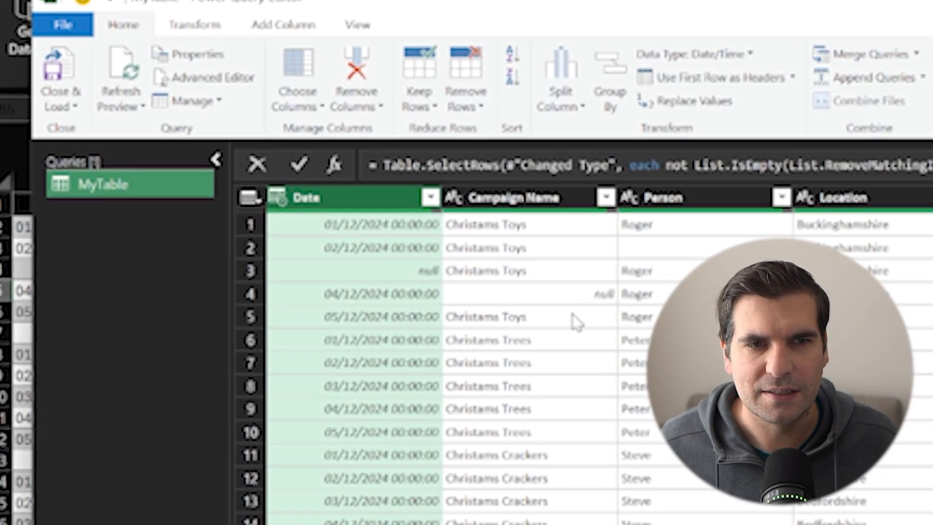
click(59, 87)
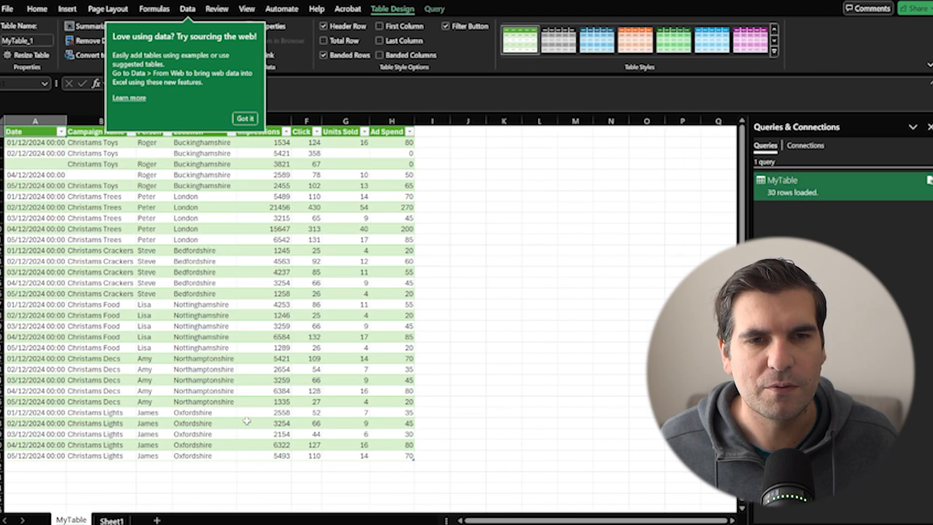
click(245, 119)
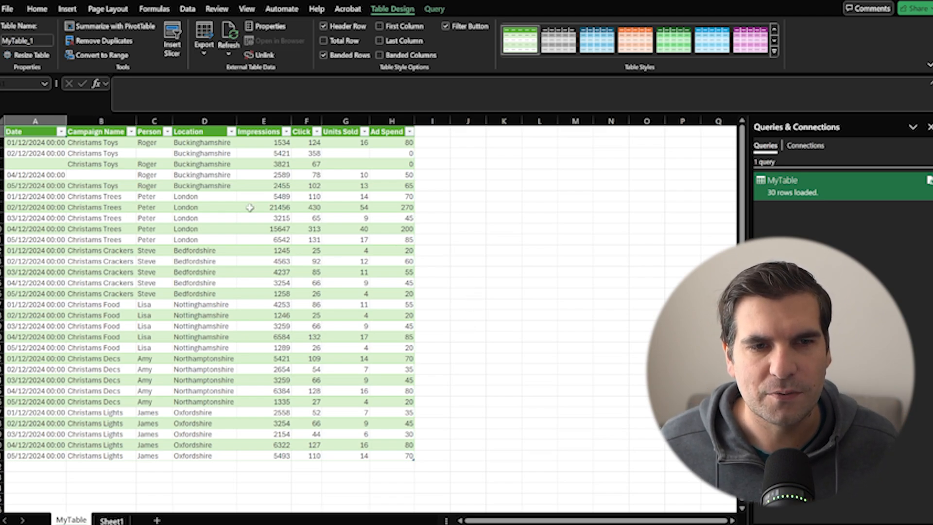
Check the empty cells of the partly filled Christams Toys rows in the loaded table, then return to Sheet1
click(33, 164)
click(99, 175)
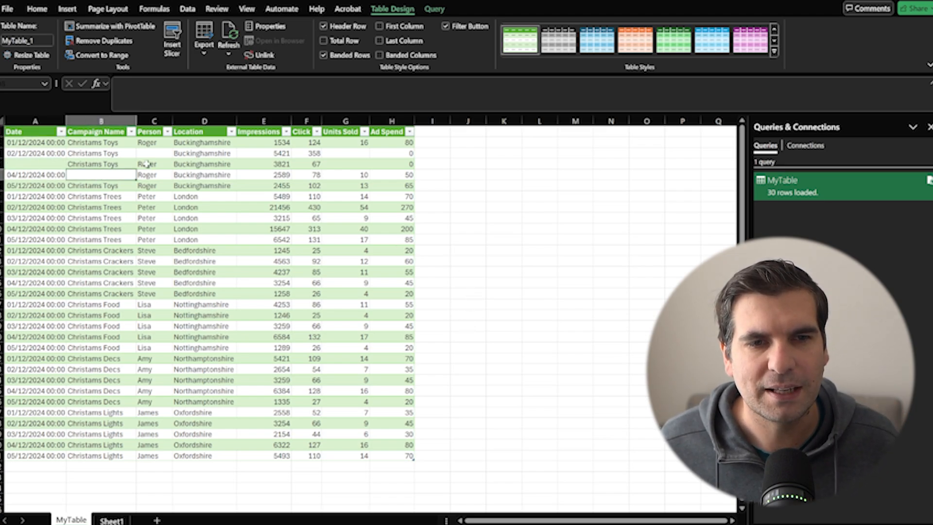
click(154, 154)
click(357, 156)
click(501, 190)
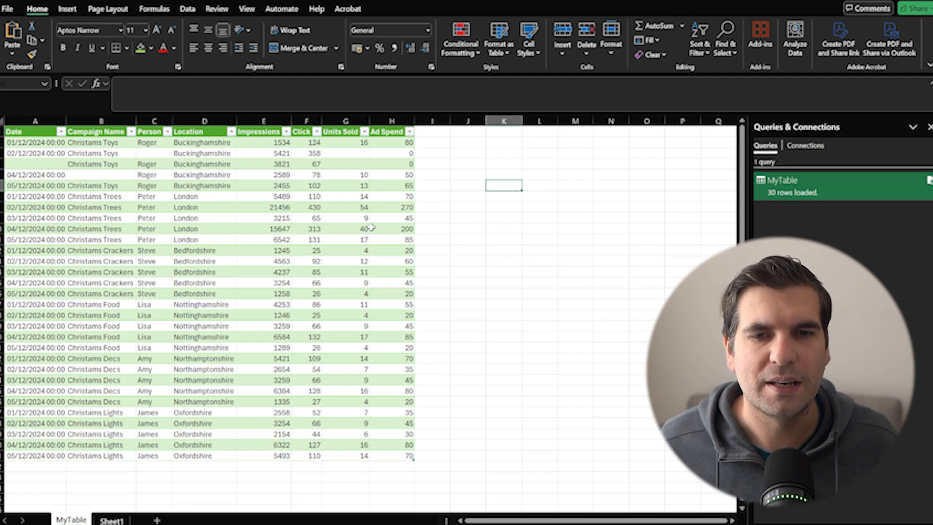
click(112, 520)
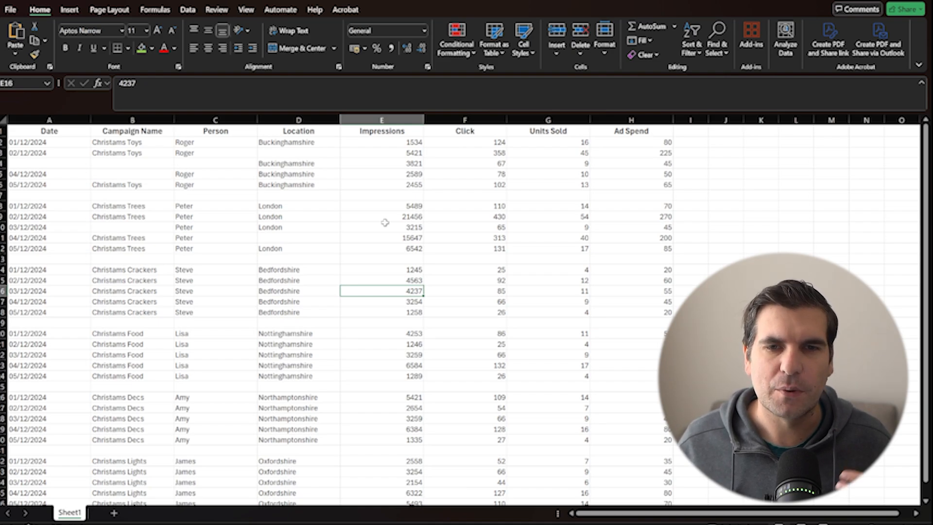
Select the range from the empty cell H101, well below the campaign data, up to A1
scroll(483, 246, down, 9)
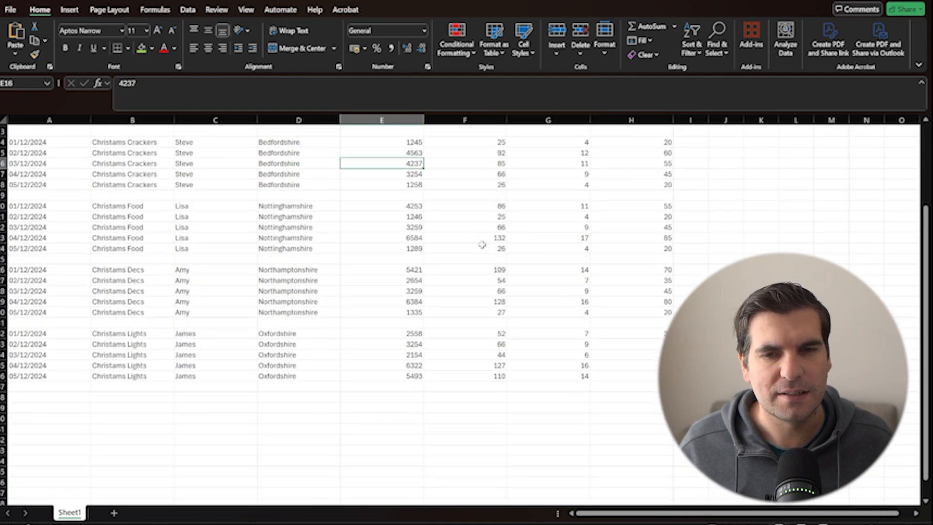
scroll(577, 328, down, 10)
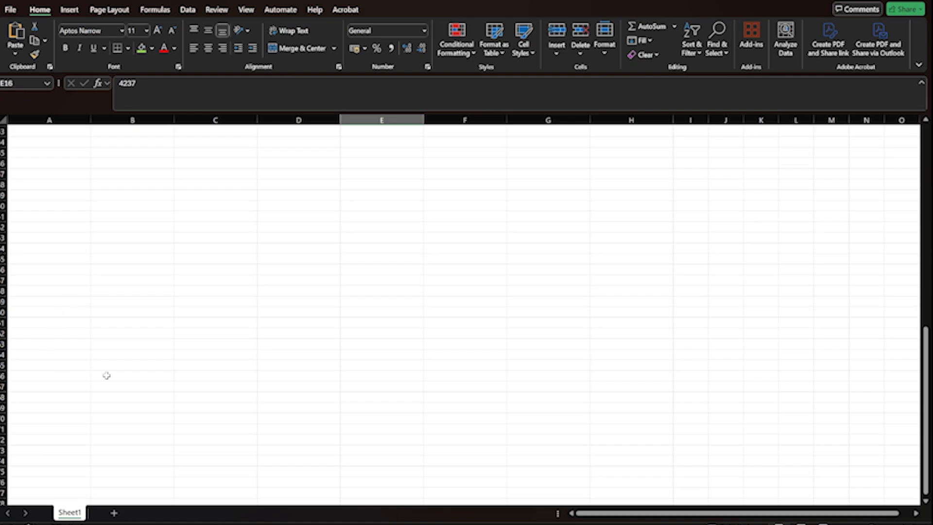
scroll(99, 397, up, 15)
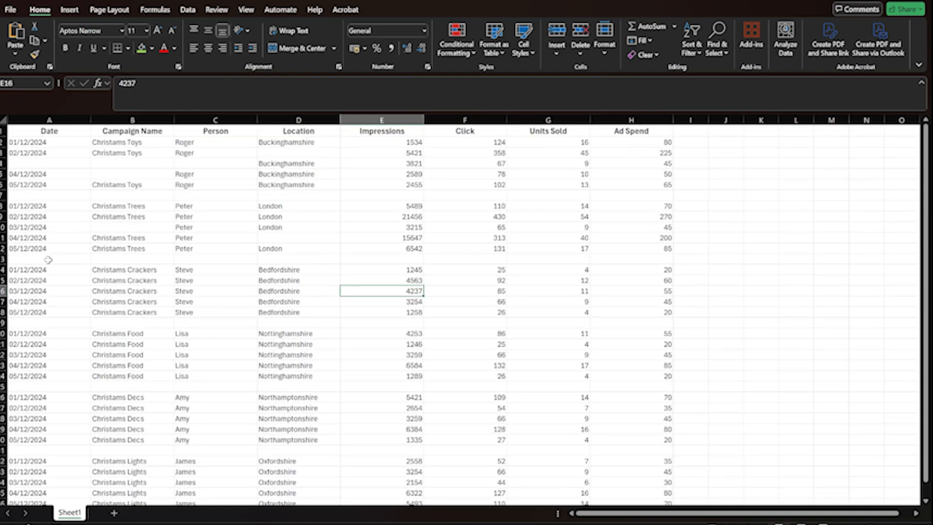
scroll(48, 260, down, 6)
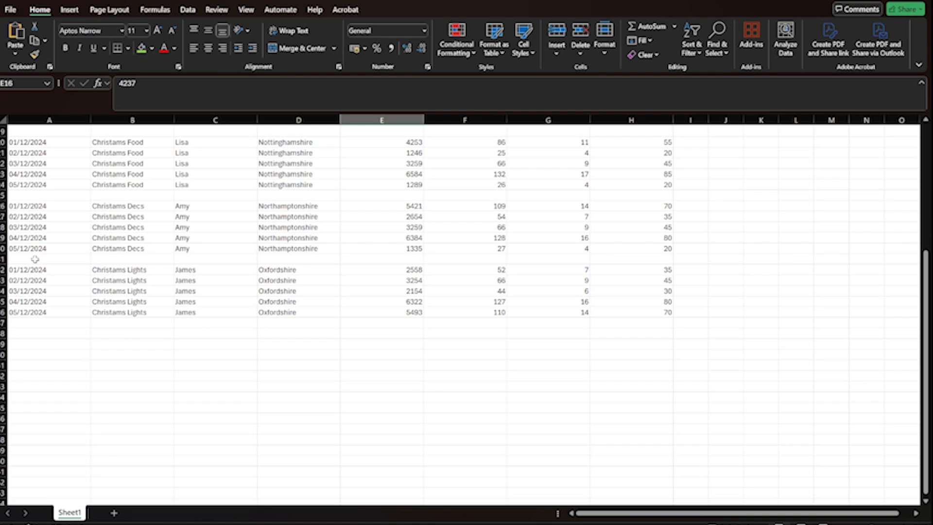
scroll(50, 331, down, 10)
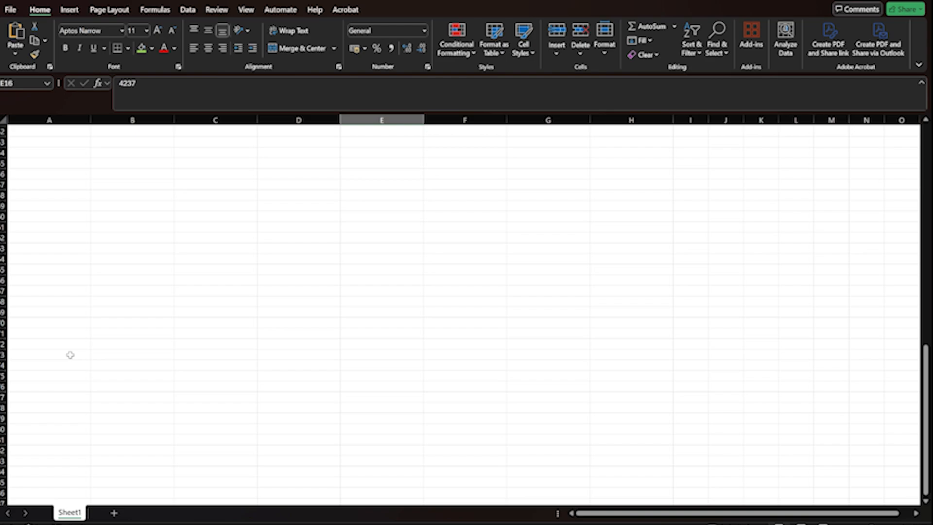
scroll(68, 325, down, 10)
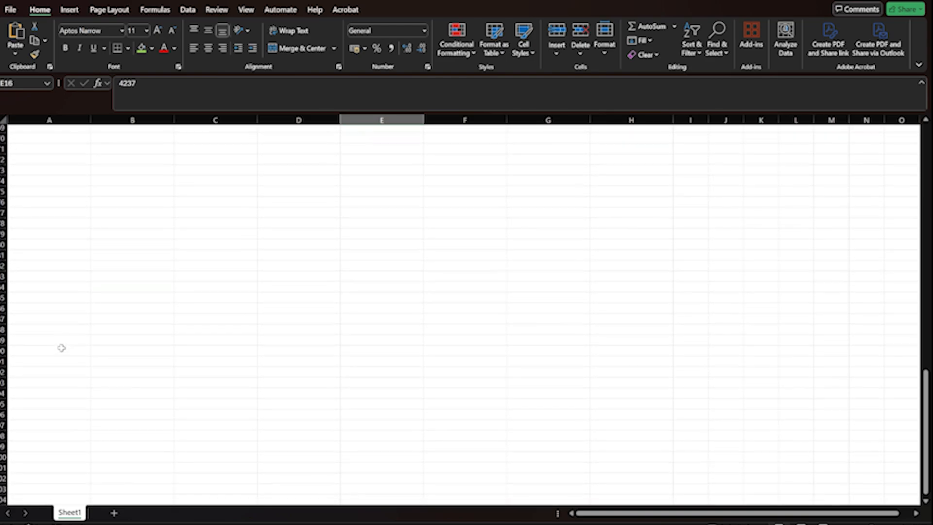
click(604, 430)
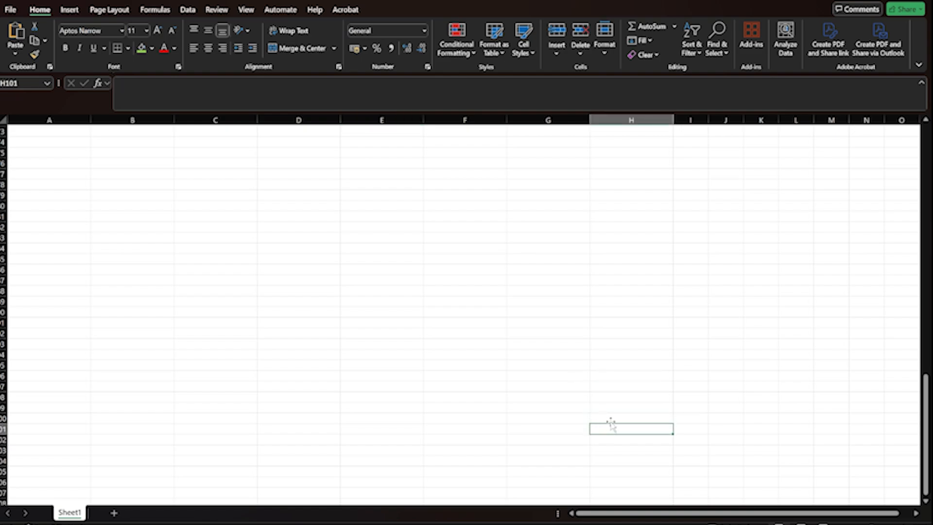
key(ctrl+shift+Home)
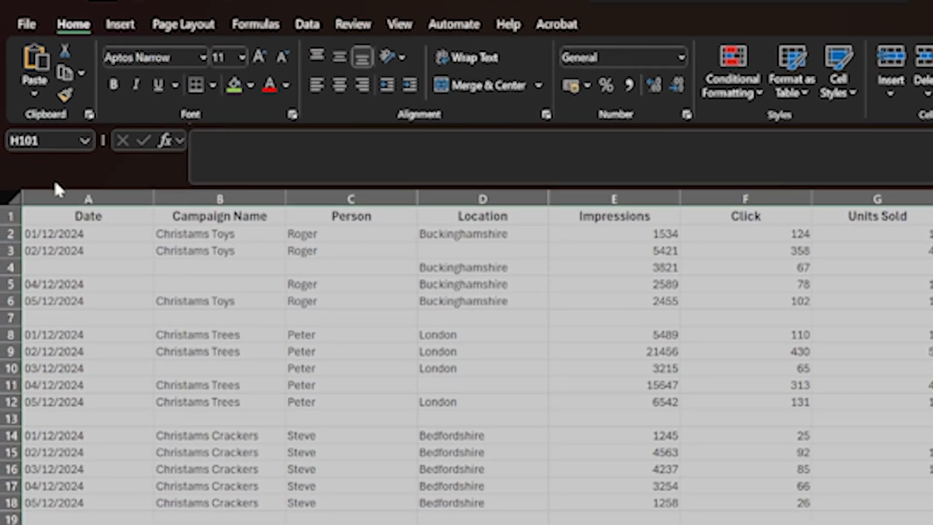
Name the selected range A1:H101 as MyRange
click(50, 140)
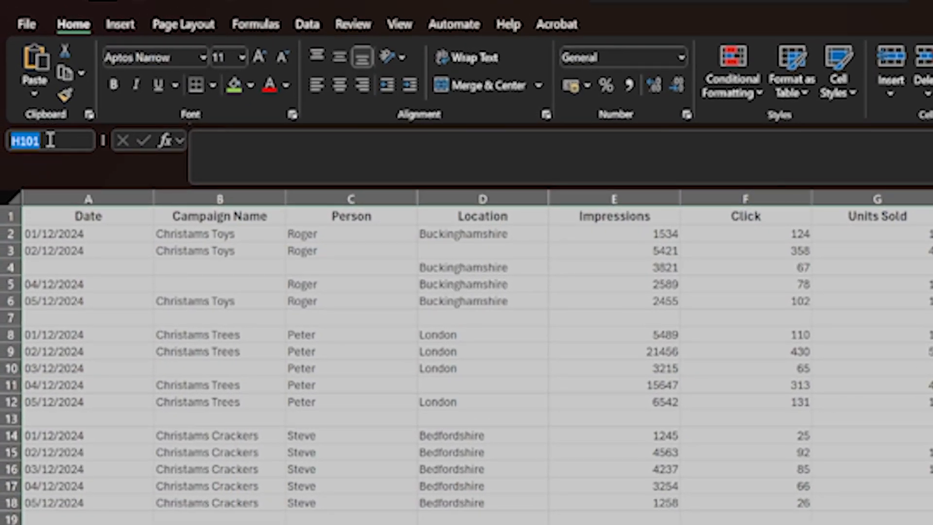
text(MyRange)
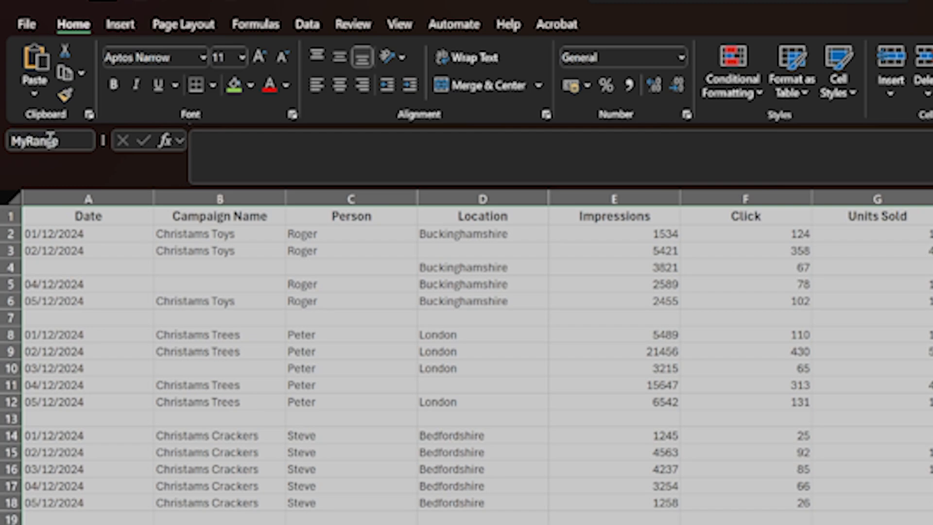
key(Return)
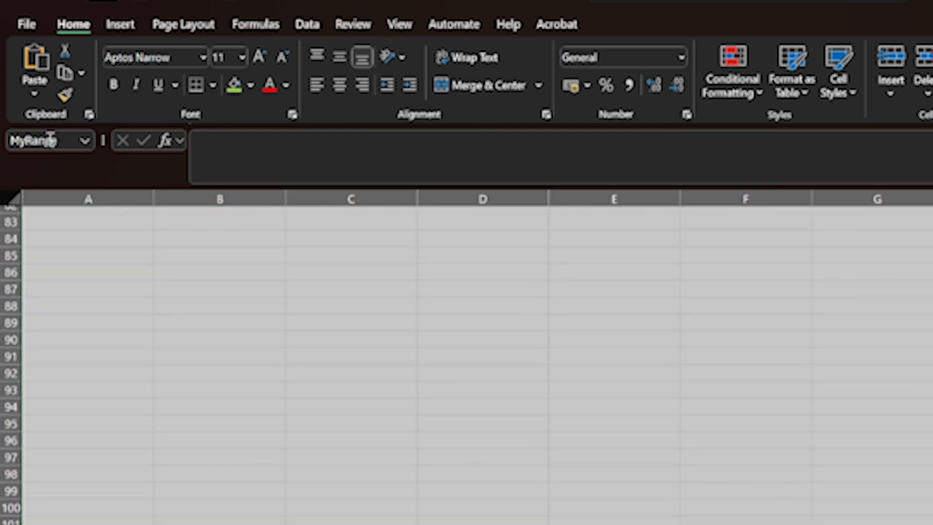
scroll(489, 413, up, 19)
scroll(488, 395, up, 9)
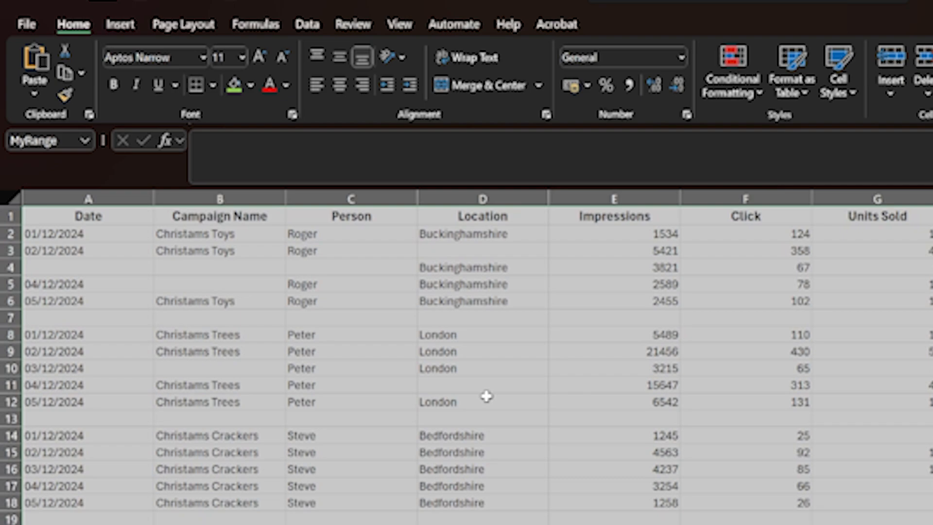
Clear the selection and reselect the whole data range by its defined name MyRange
click(523, 350)
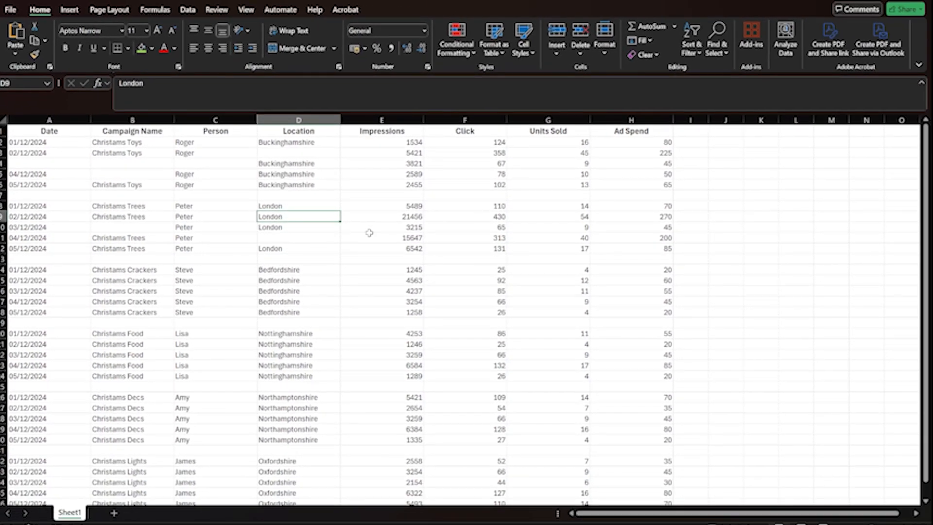
click(559, 195)
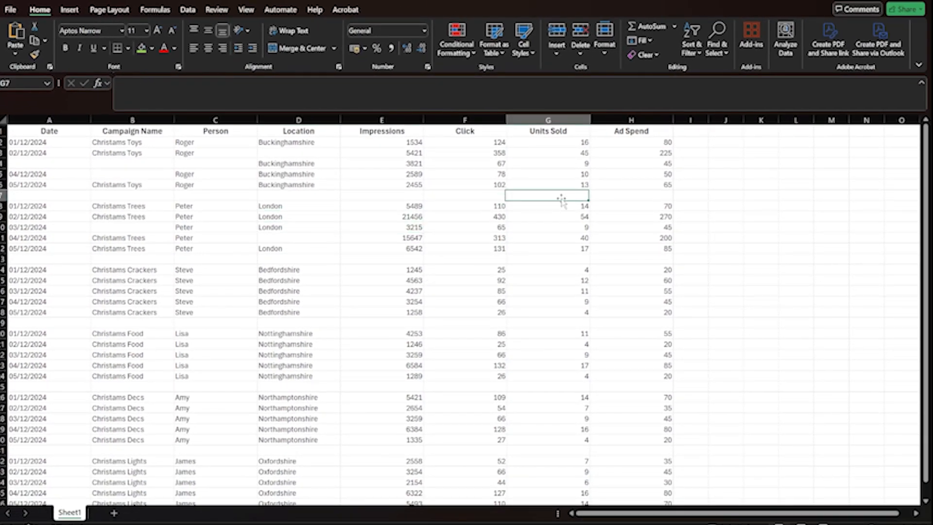
click(47, 83)
click(20, 97)
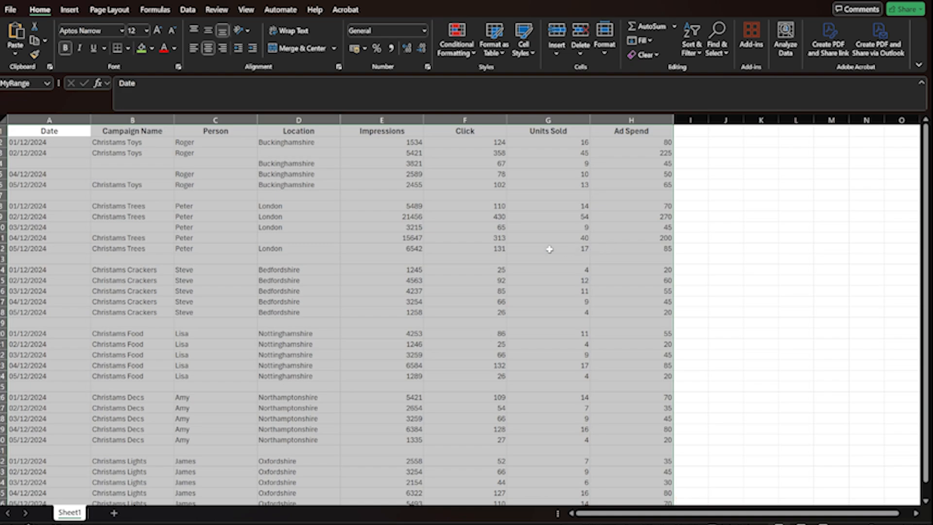
Check how far MyRange extends below the data, then bring the named range into Power Query as a new query
scroll(549, 249, down, 20)
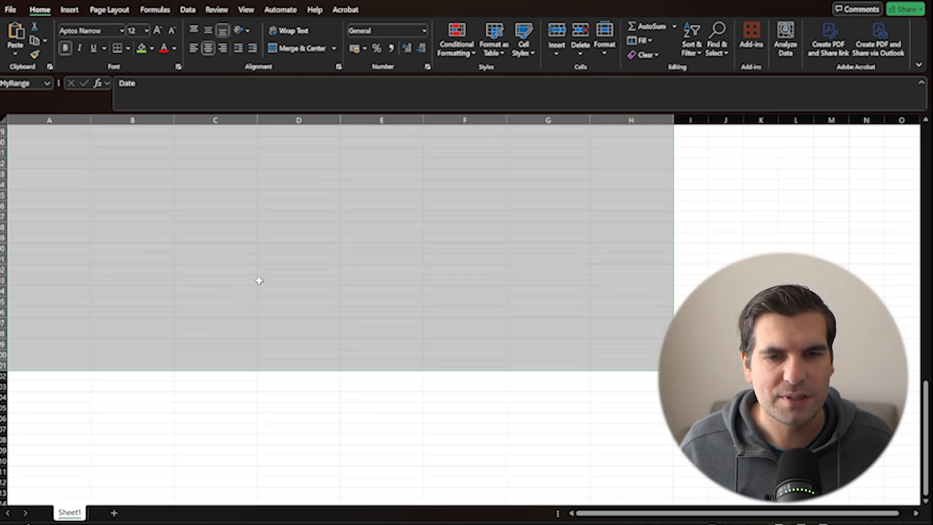
scroll(292, 254, up, 5)
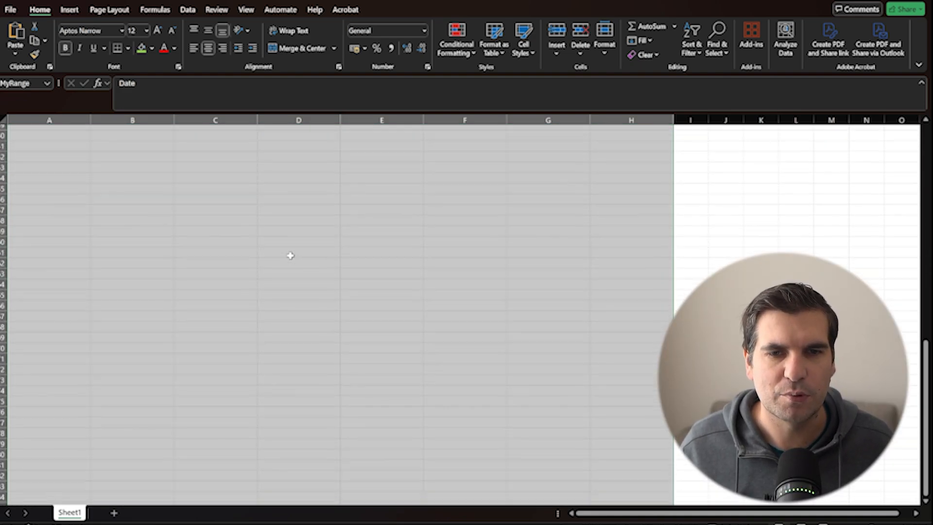
scroll(290, 256, up, 20)
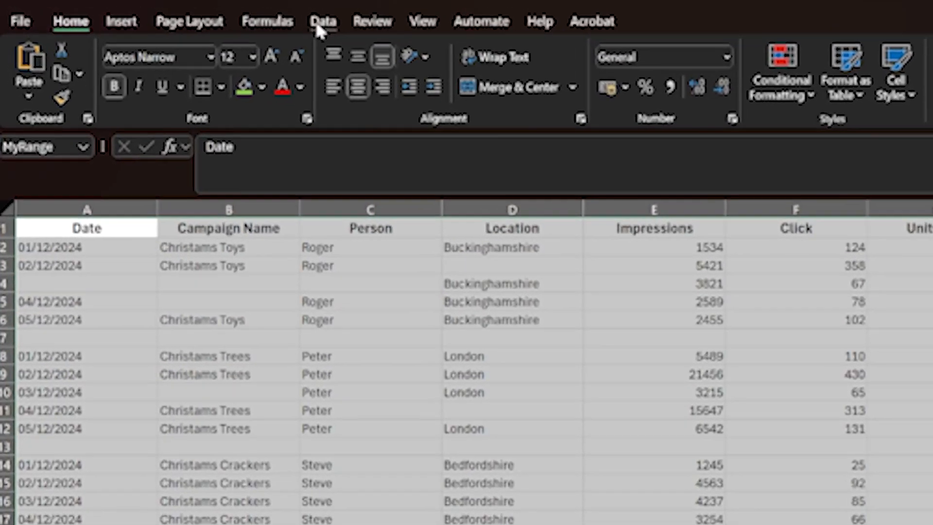
click(318, 23)
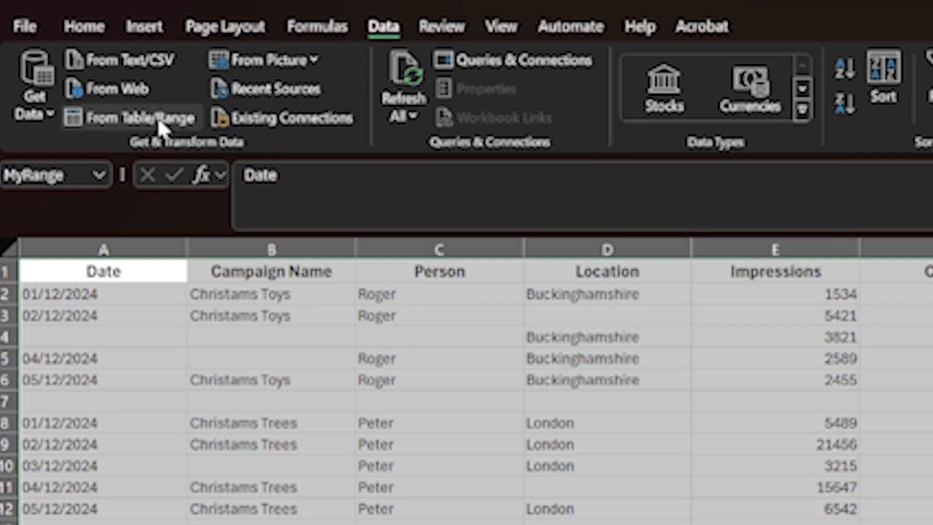
click(160, 121)
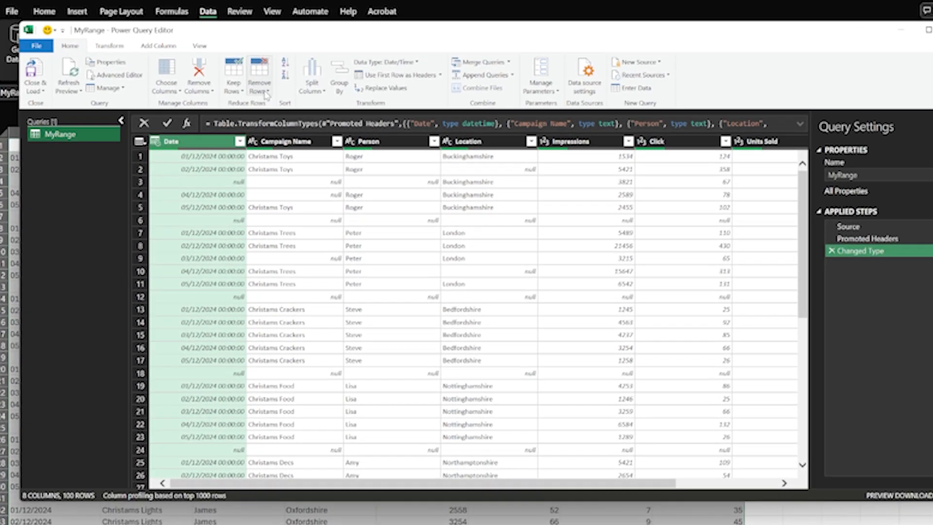
Remove the blank rows from the MyRange query, load the result to a new worksheet and dismiss the table style tip
click(266, 93)
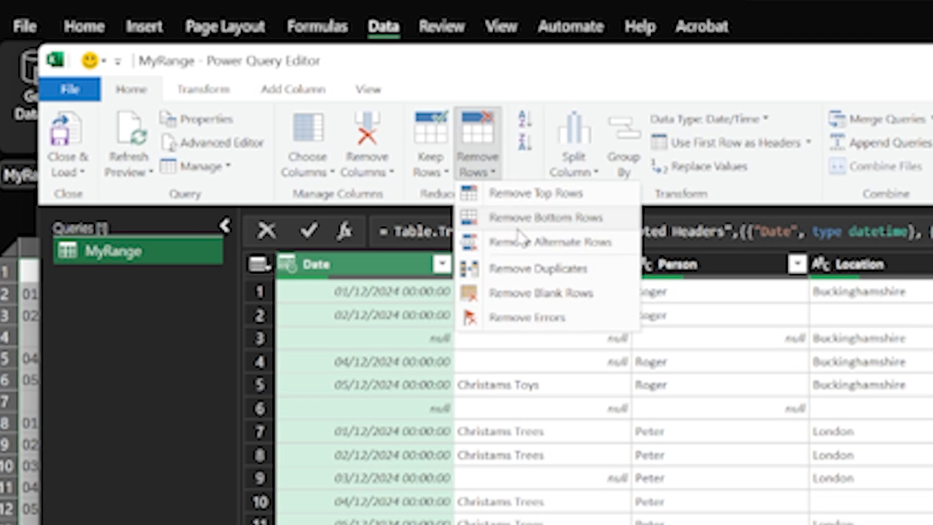
click(520, 294)
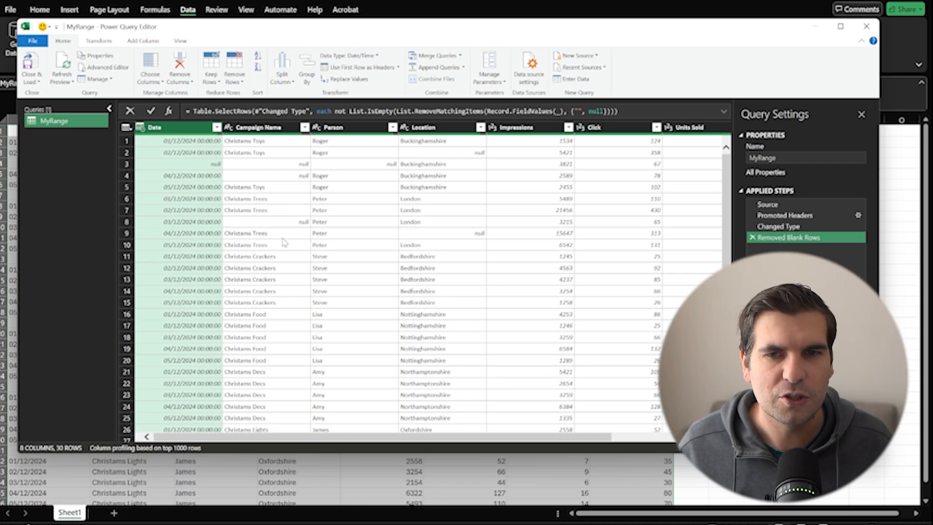
click(31, 63)
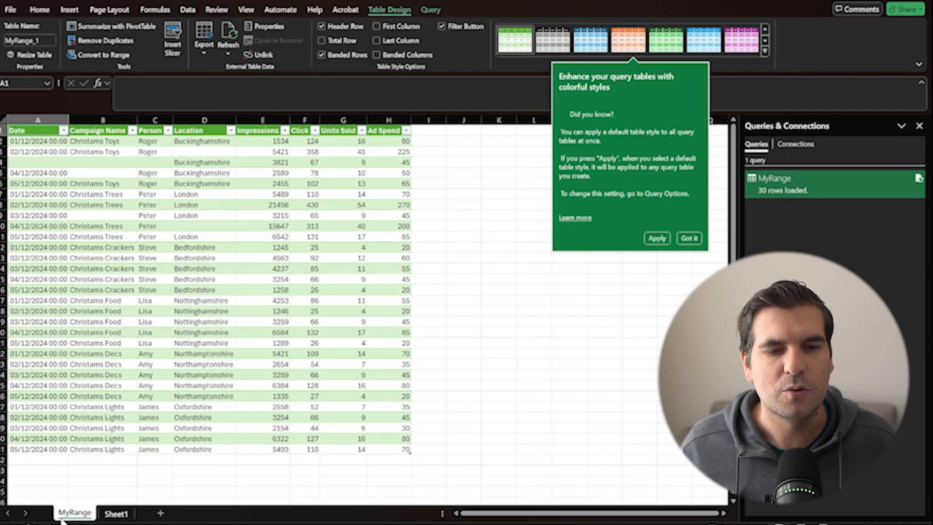
click(689, 239)
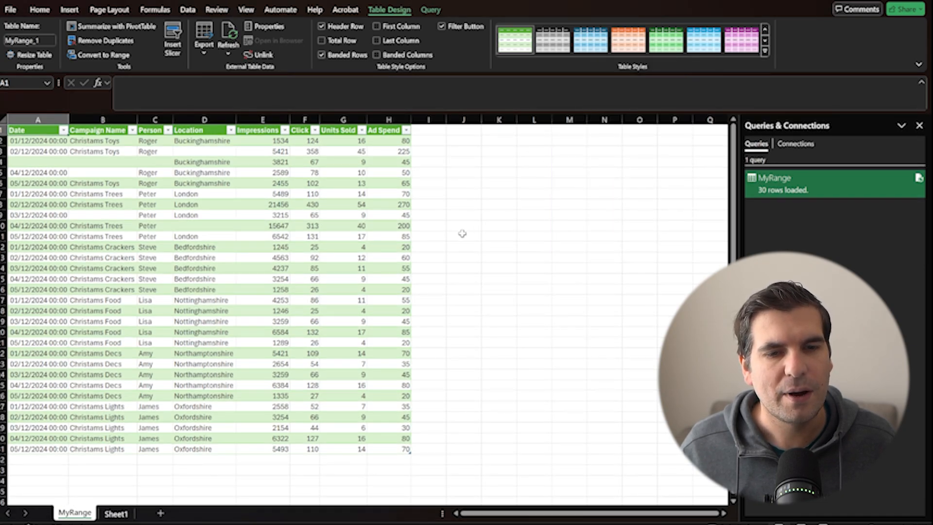
On Sheet1, fill the values above down into the empty Location cell D3, Person cell C4 and Campaign Name cells B4:B5
click(115, 514)
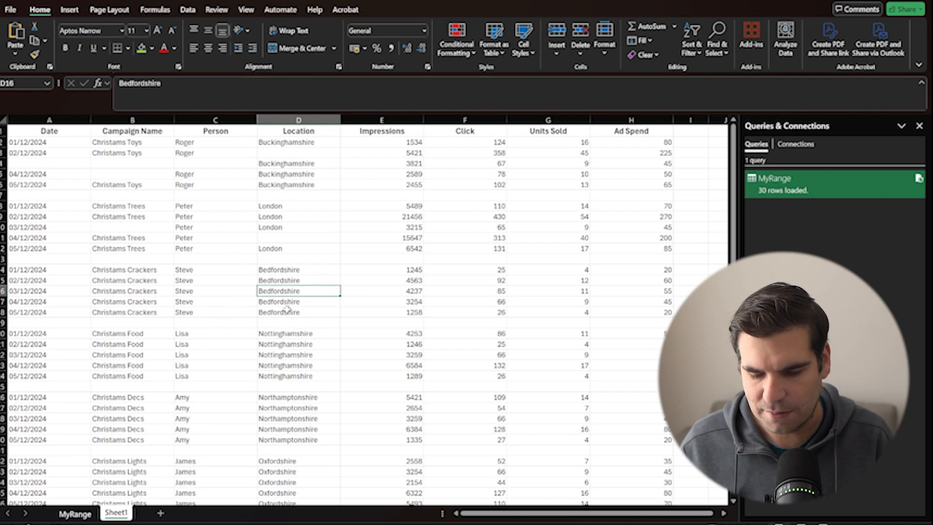
click(277, 143)
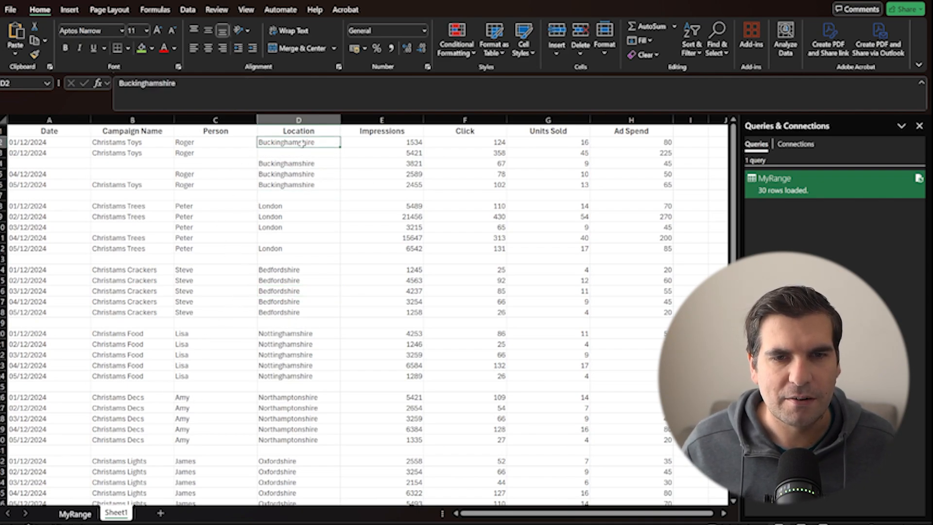
drag(340, 147, 340, 157)
click(224, 153)
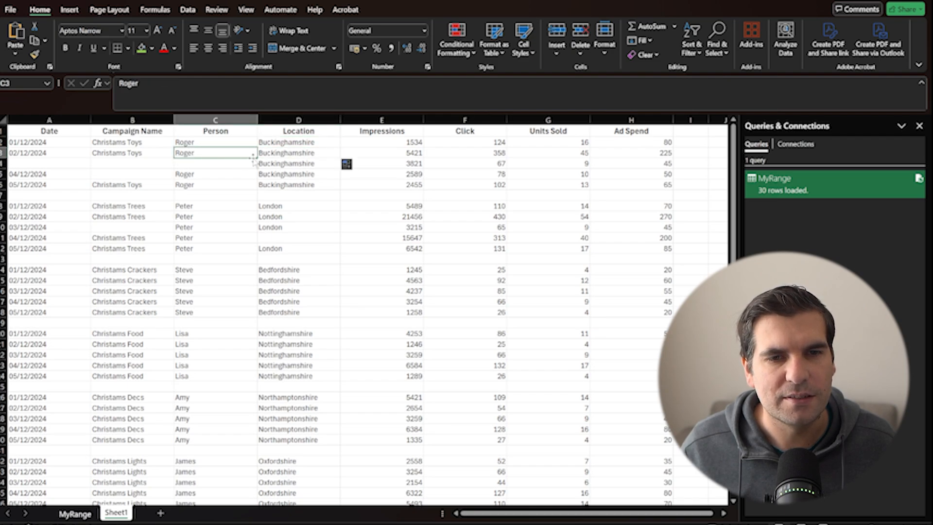
drag(253, 160, 254, 166)
drag(128, 143, 176, 174)
Copy the date 02/12/2024 from A3 into the empty date cell A4
click(79, 142)
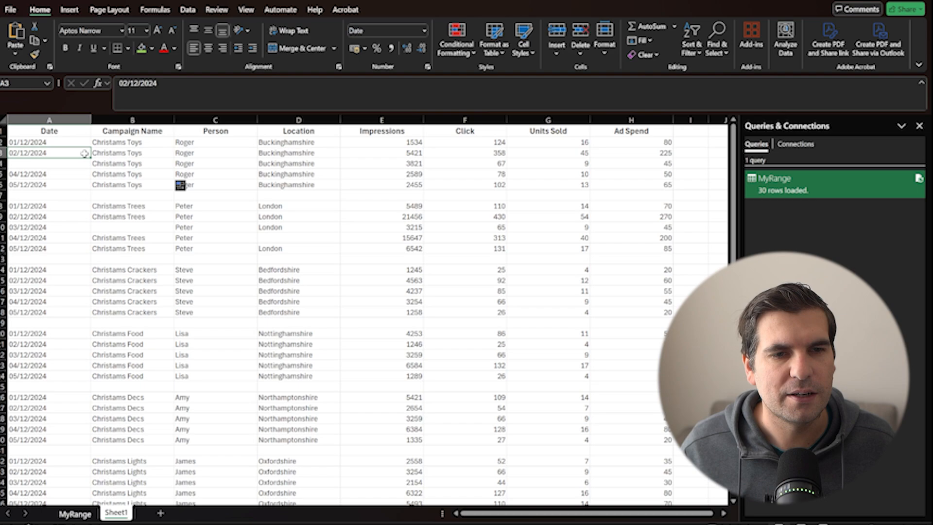
drag(78, 142, 79, 153)
click(66, 153)
key(ctrl+c)
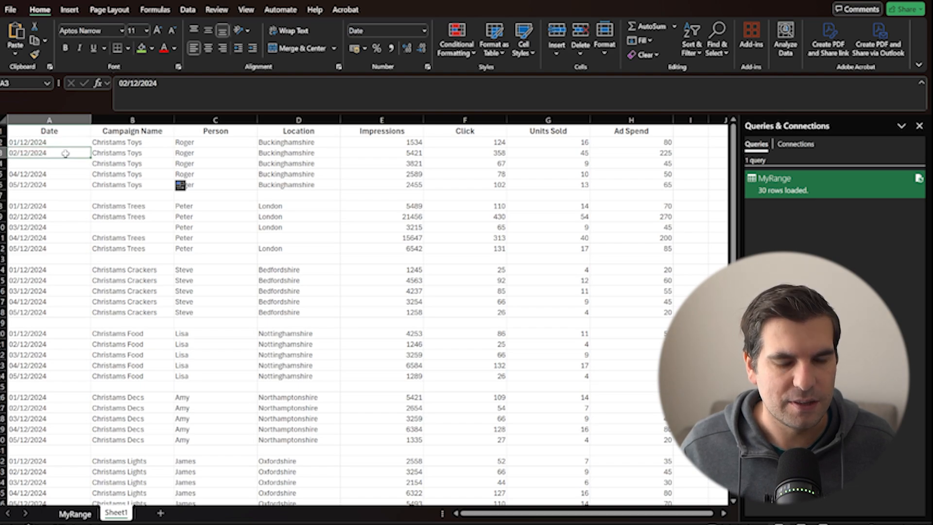
click(51, 164)
key(ctrl+v)
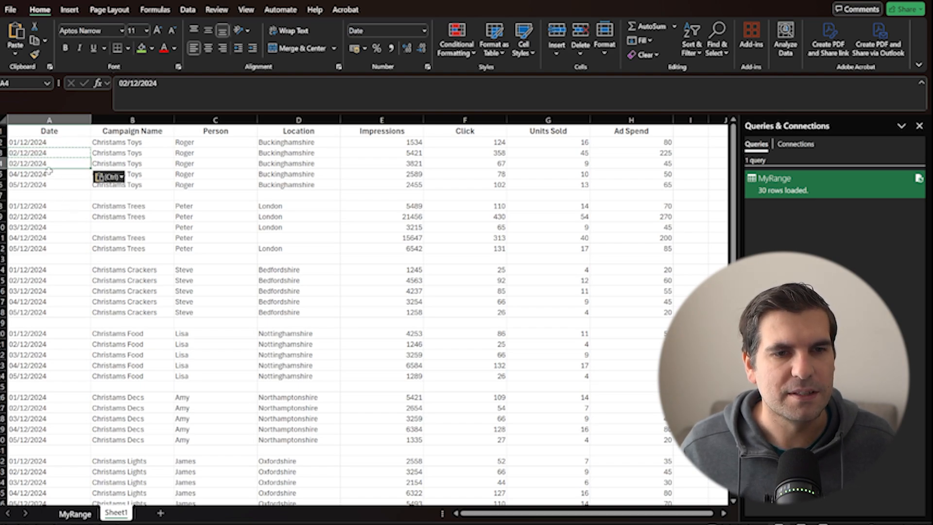
Extend the date series from A3 so A4 becomes 03/12/2024, and fill London down from D9 into the empty location cell D11
click(75, 155)
drag(90, 157, 90, 166)
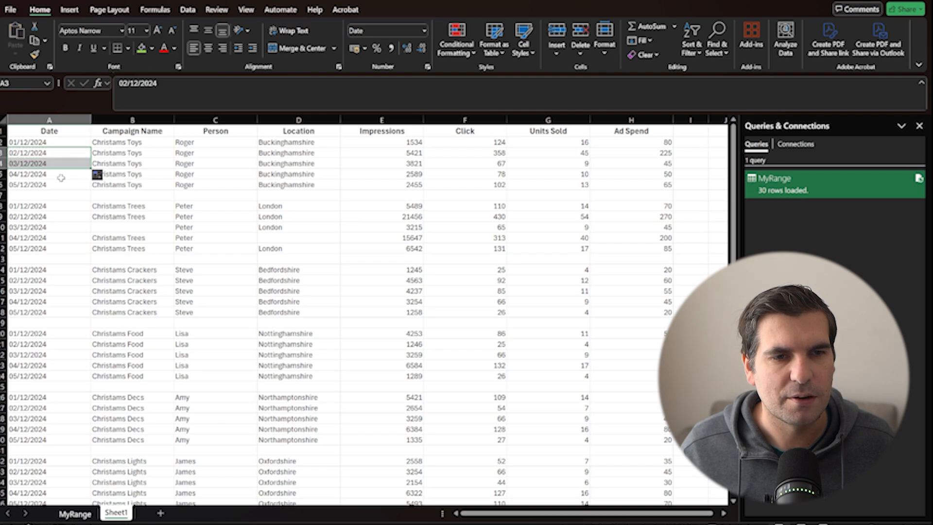
click(51, 165)
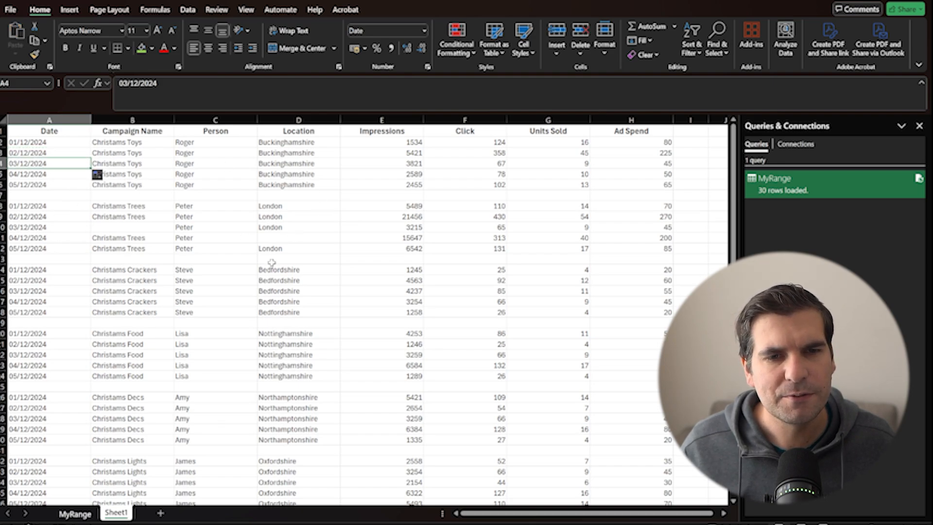
click(281, 217)
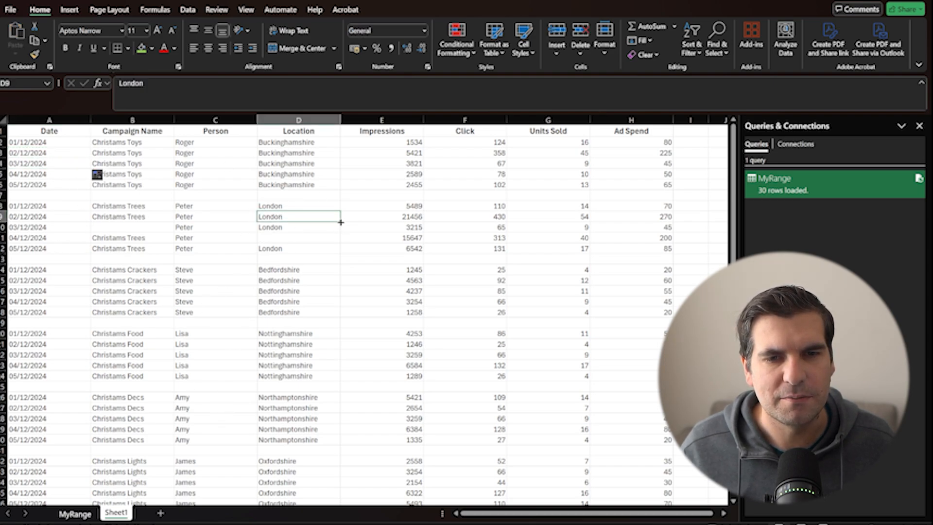
drag(341, 222, 343, 246)
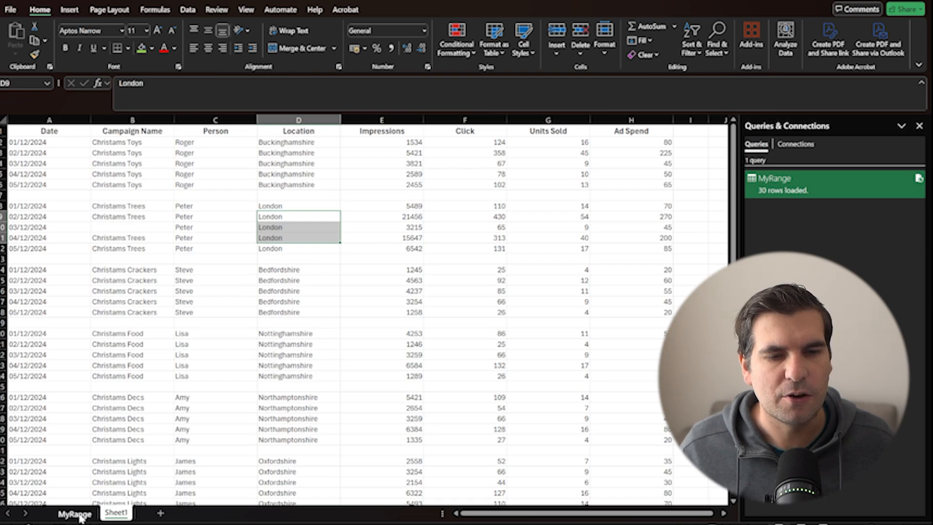
Refresh the loaded query table on the MyRange sheet to pull in the completed source cells
click(76, 513)
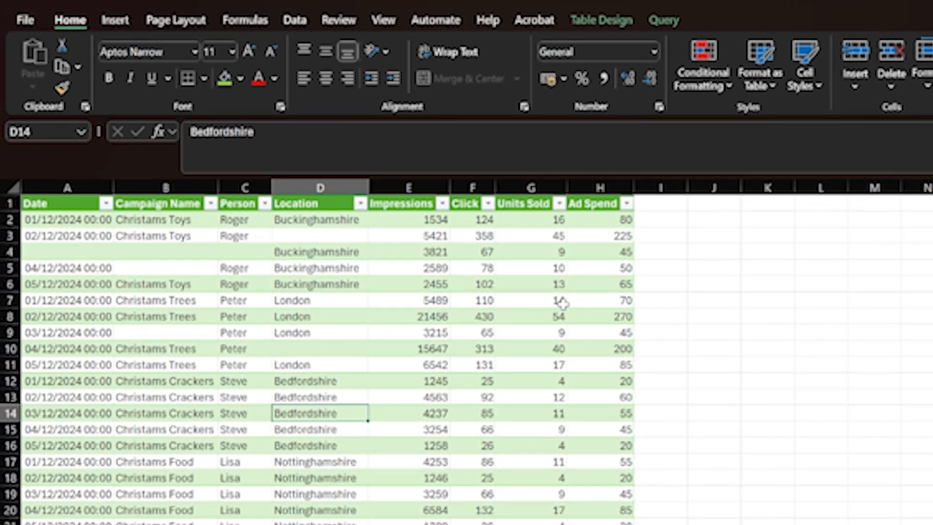
click(678, 303)
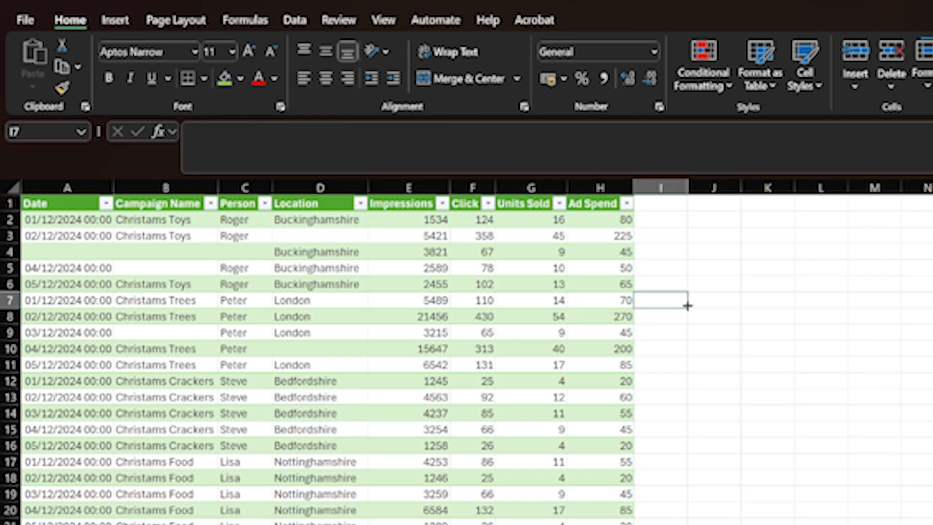
click(402, 283)
click(665, 19)
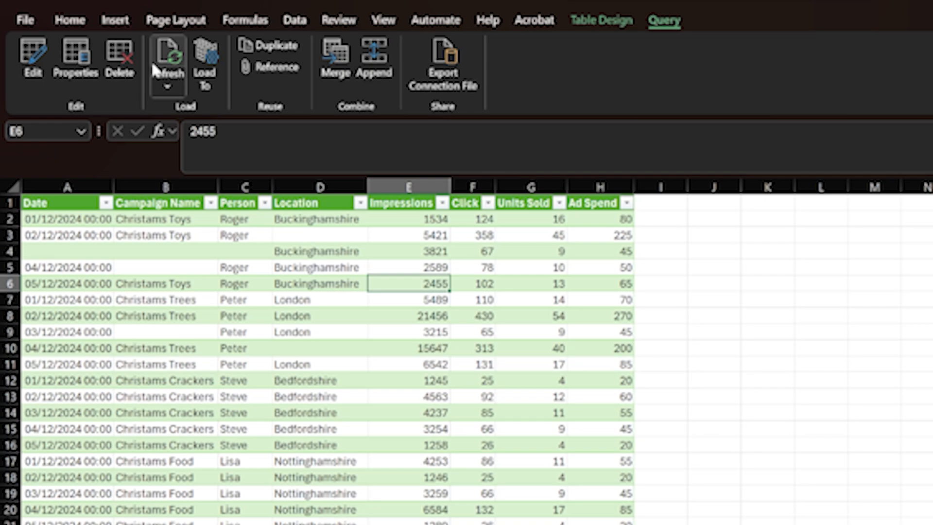
right_click(382, 286)
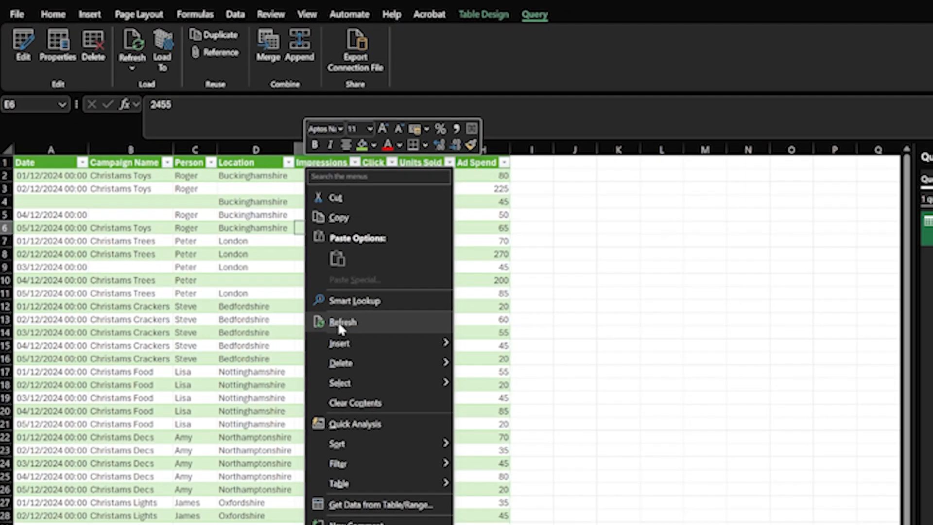
click(424, 401)
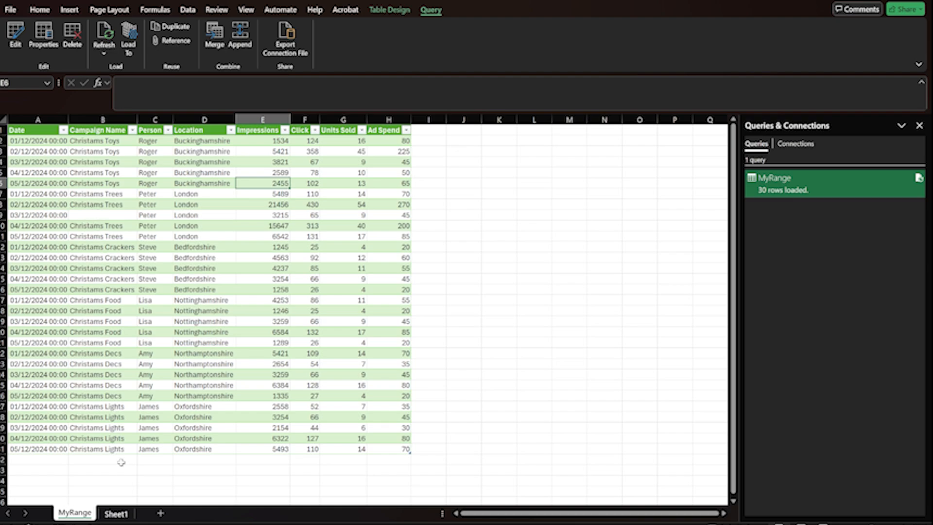
On Sheet1, fill Christams Trees down from B9 into the empty campaign name cell B10
click(115, 514)
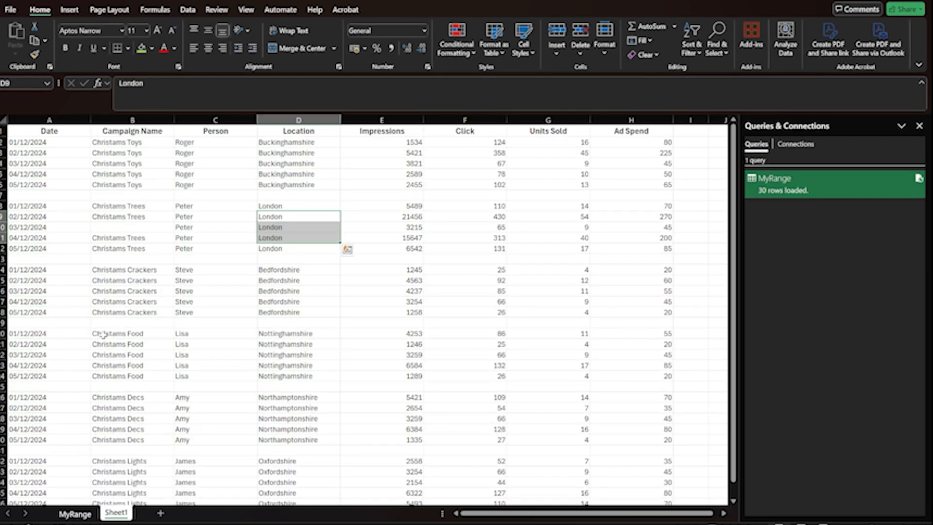
click(117, 218)
drag(173, 222, 175, 229)
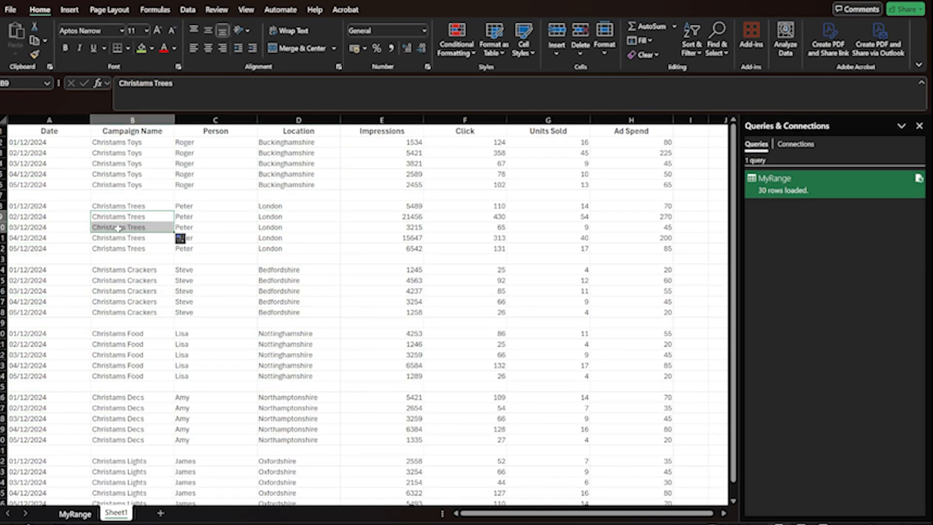
Refresh the MyRange table again to bring in the added Christams Trees campaign name
click(74, 514)
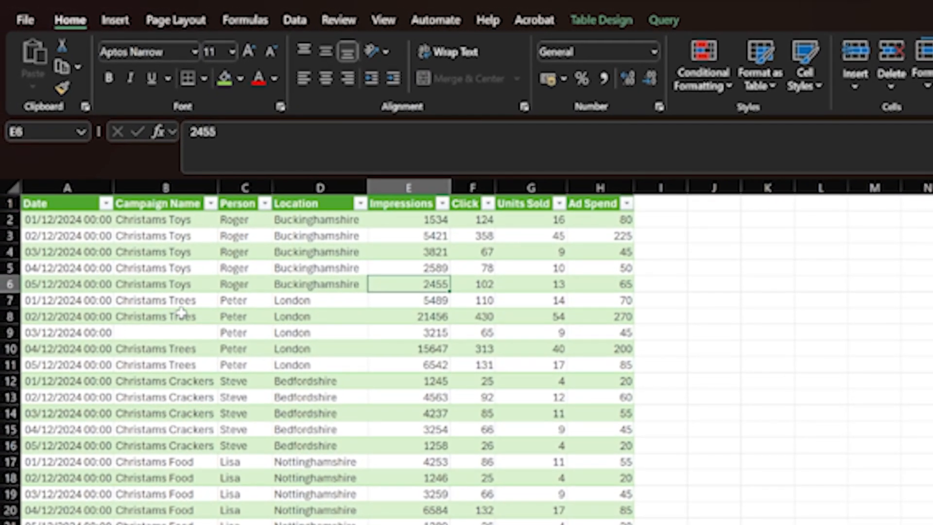
right_click(180, 314)
click(233, 404)
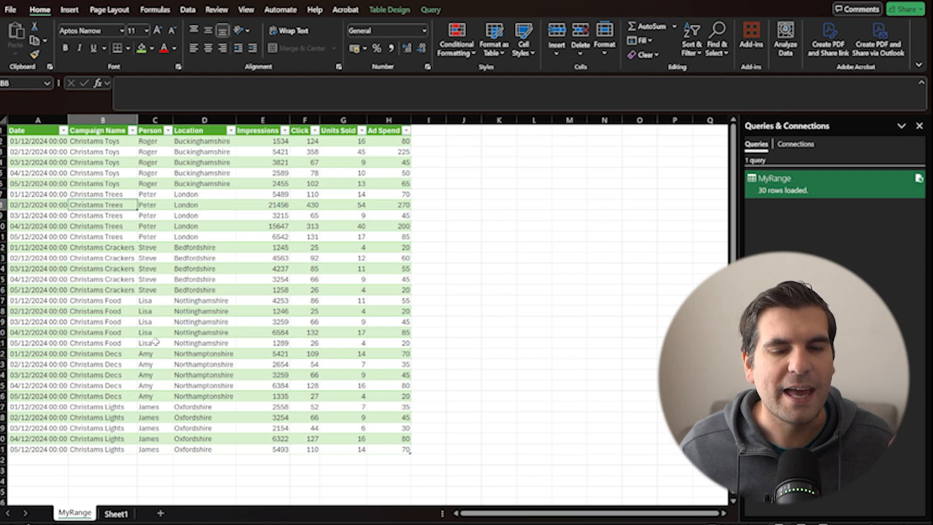
Look through the source data on Sheet1 and return to the MyRange sheet to compare it with the cleaned table
click(115, 514)
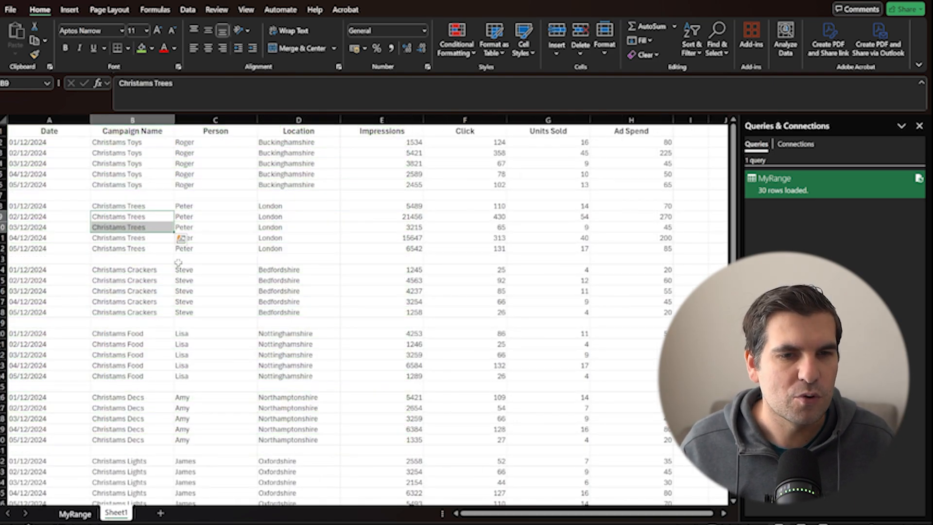
scroll(253, 282, down, 7)
scroll(245, 294, up, 7)
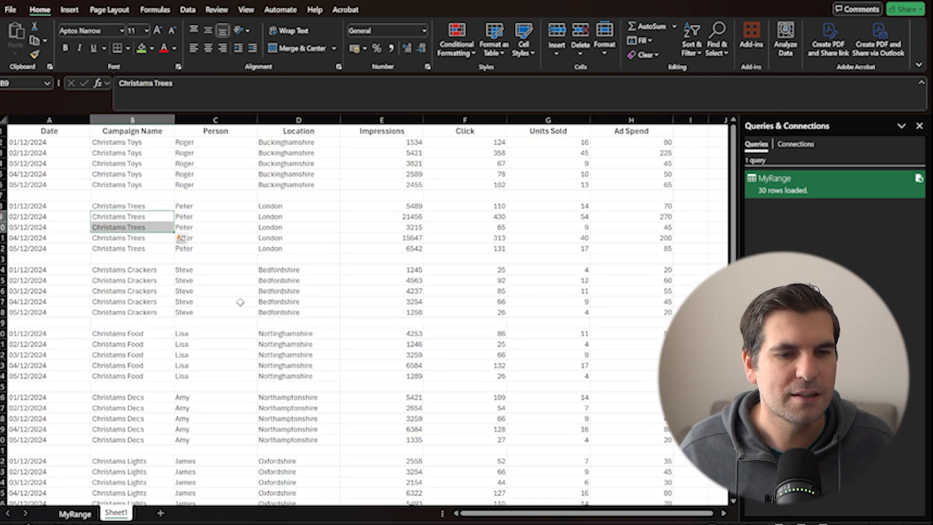
click(75, 514)
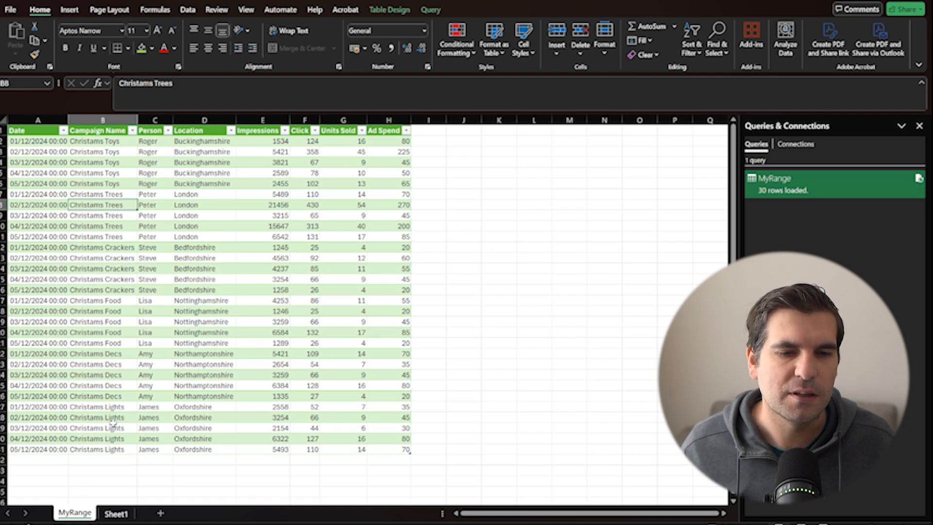
Rename the MyRange worksheet as Mt Report
double_click(73, 513)
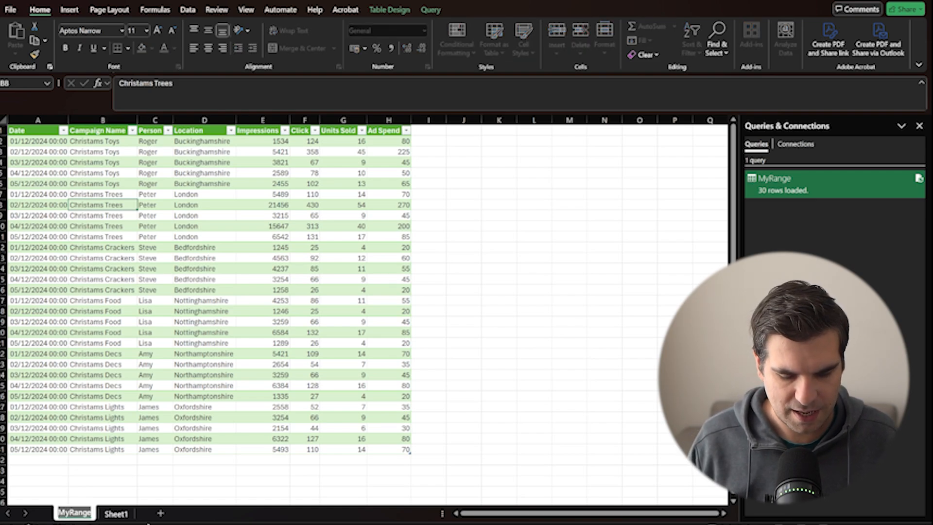
text(Mt Report)
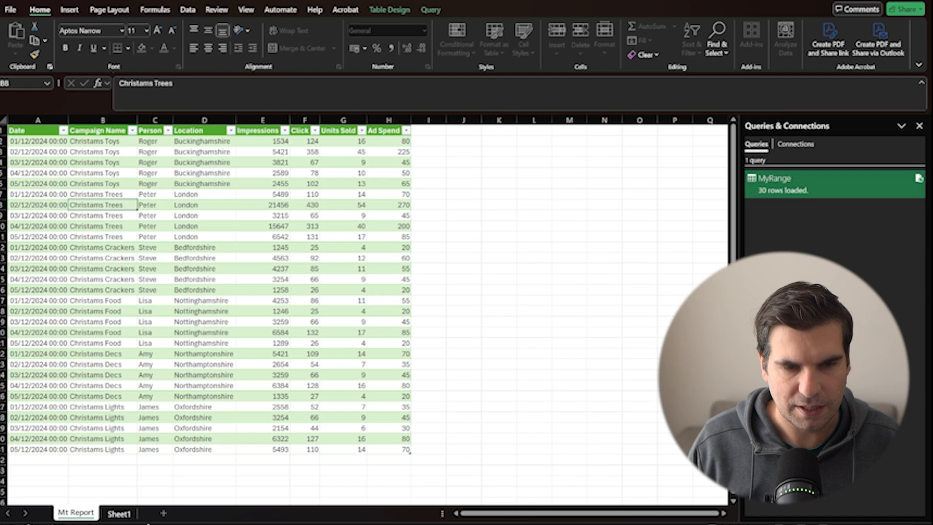
key(Return)
Correct the name of the cleaned table's worksheet to My Report
double_click(74, 516)
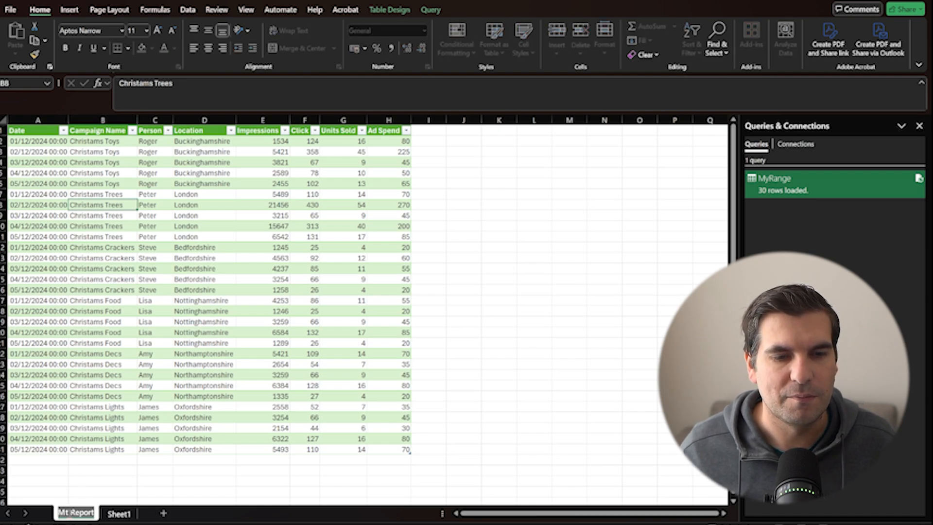
text(My Report)
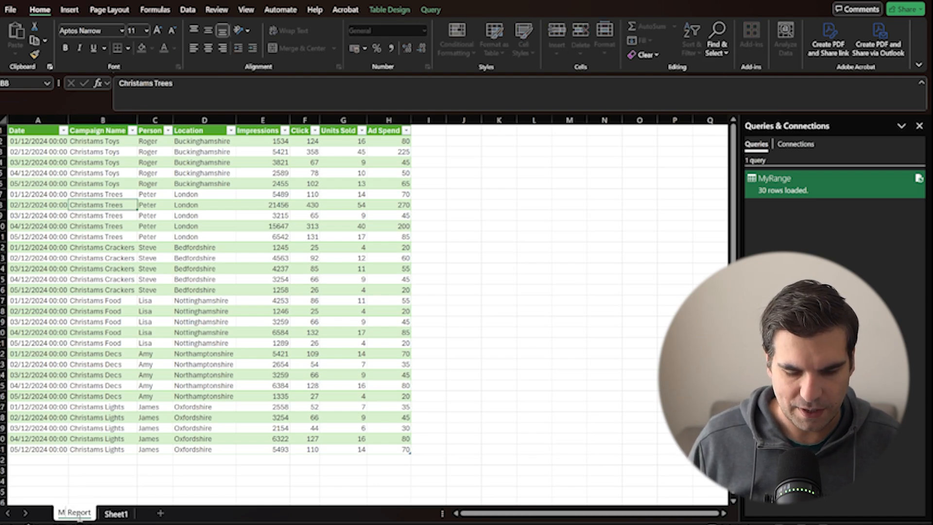
key(Return)
click(431, 227)
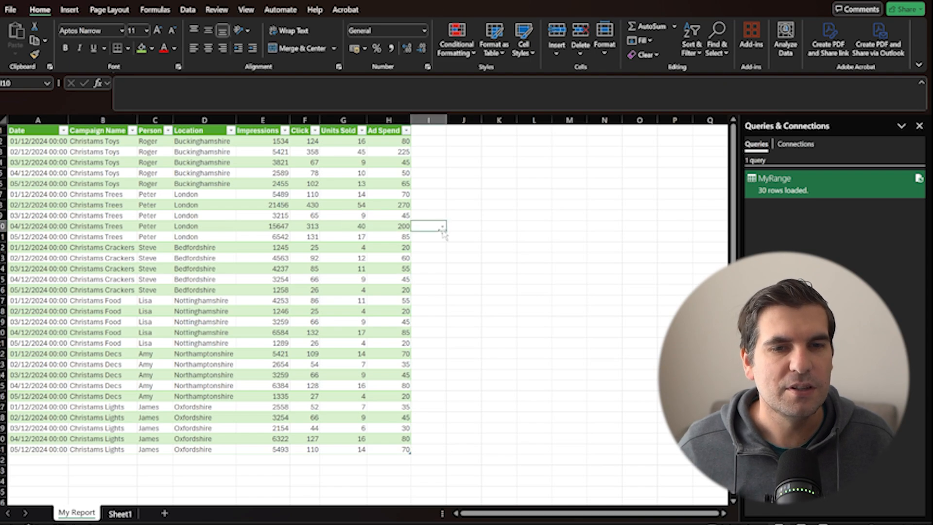